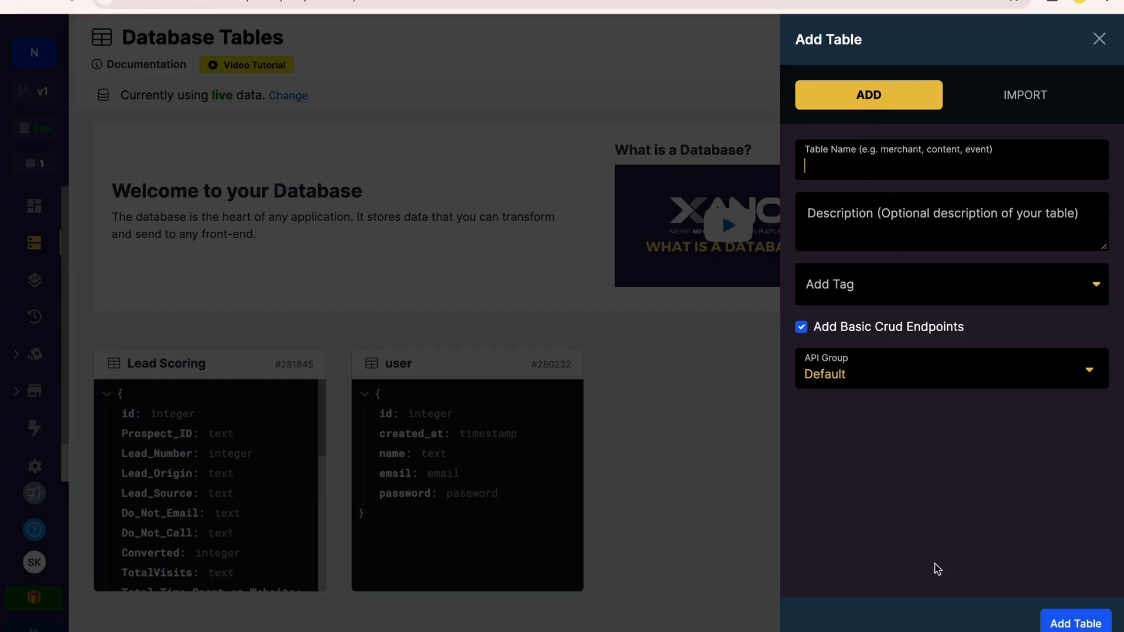
View the import options for adding a table and close the Add Table form
left_click(1009, 100)
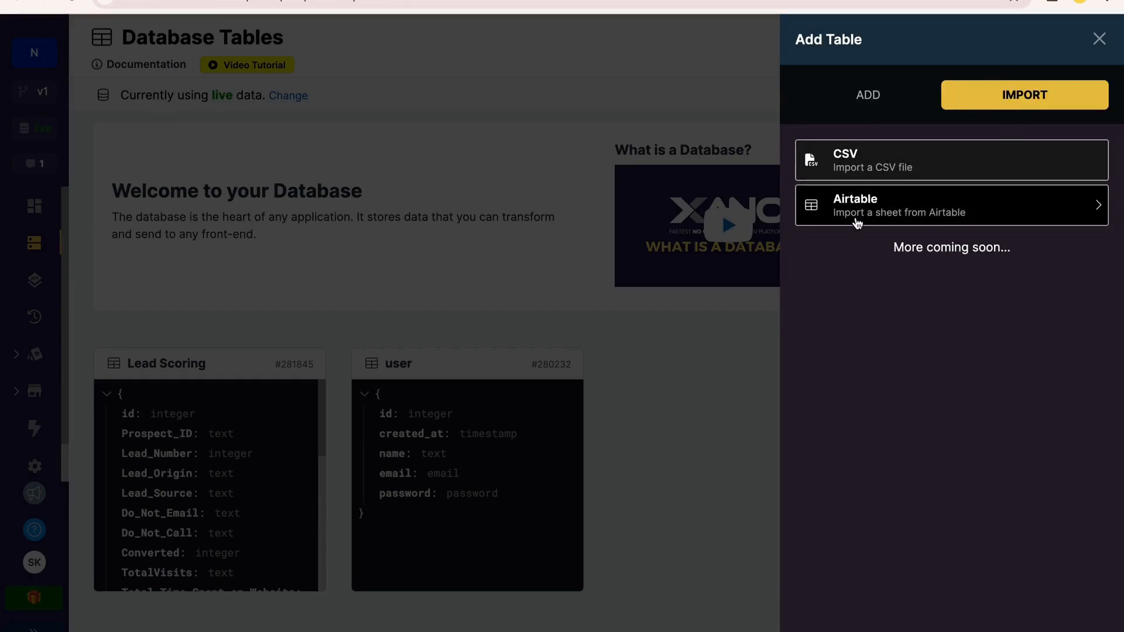
left_click(1098, 39)
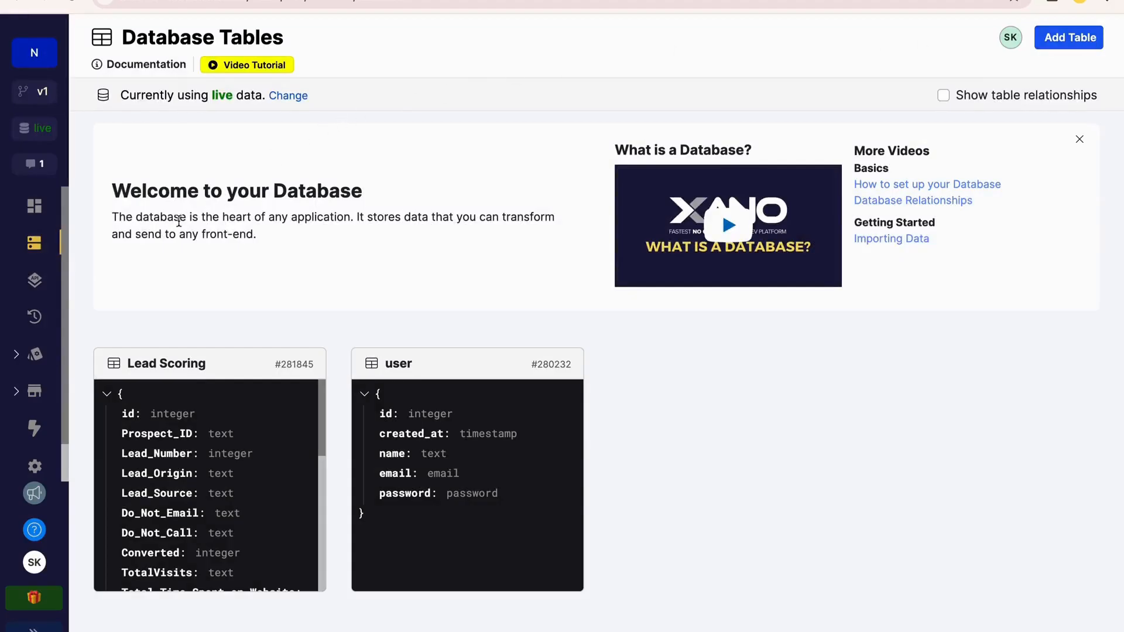
Open the Default API group and copy its base URL
left_click(34, 280)
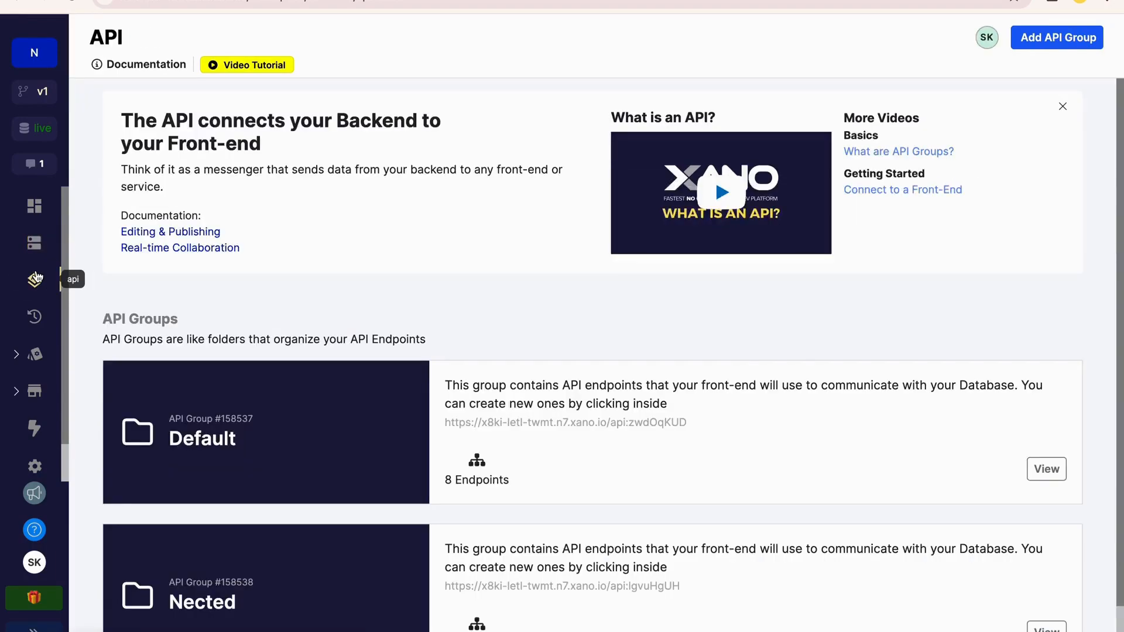
left_click(1035, 468)
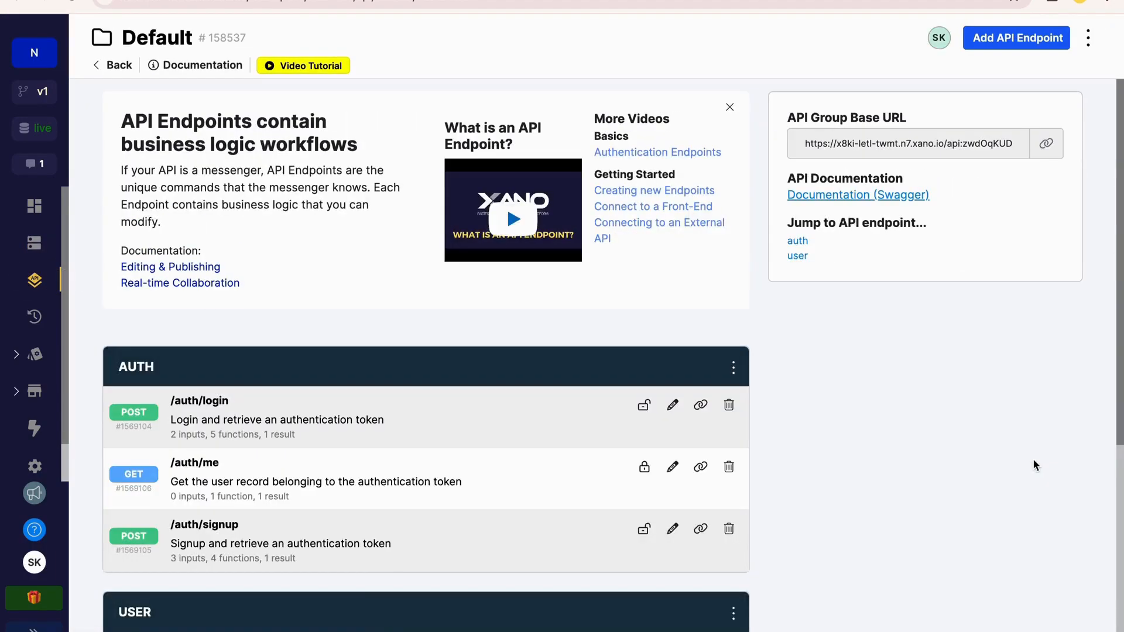
left_click(1051, 155)
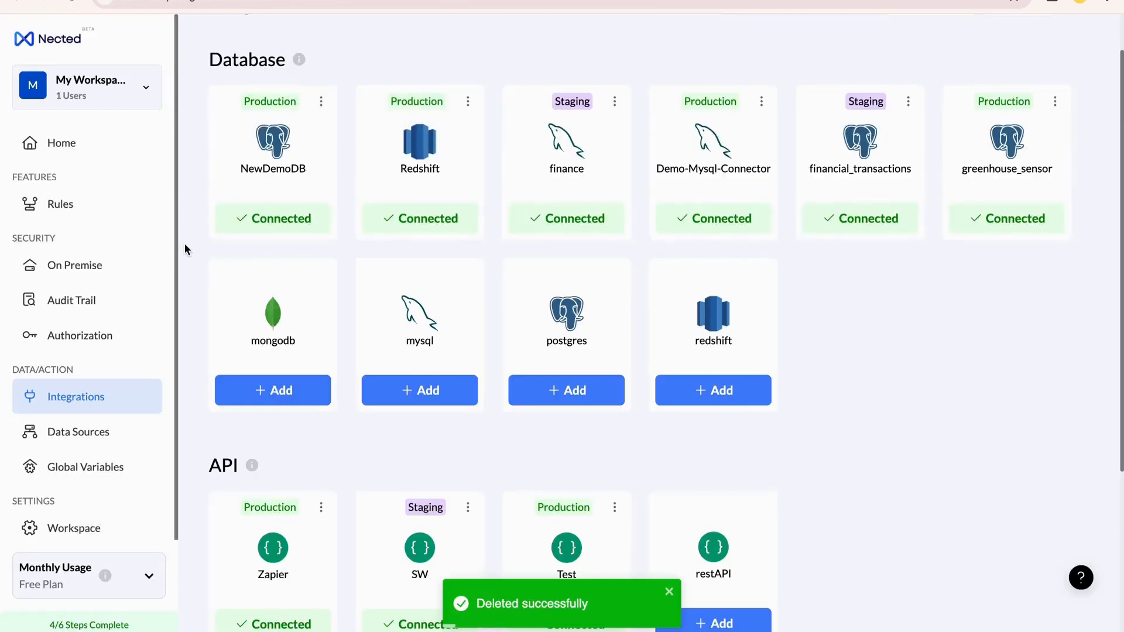
Switch to Nected's integrations and start a new REST API integration named Xano
scroll(183, 248, "up", 1)
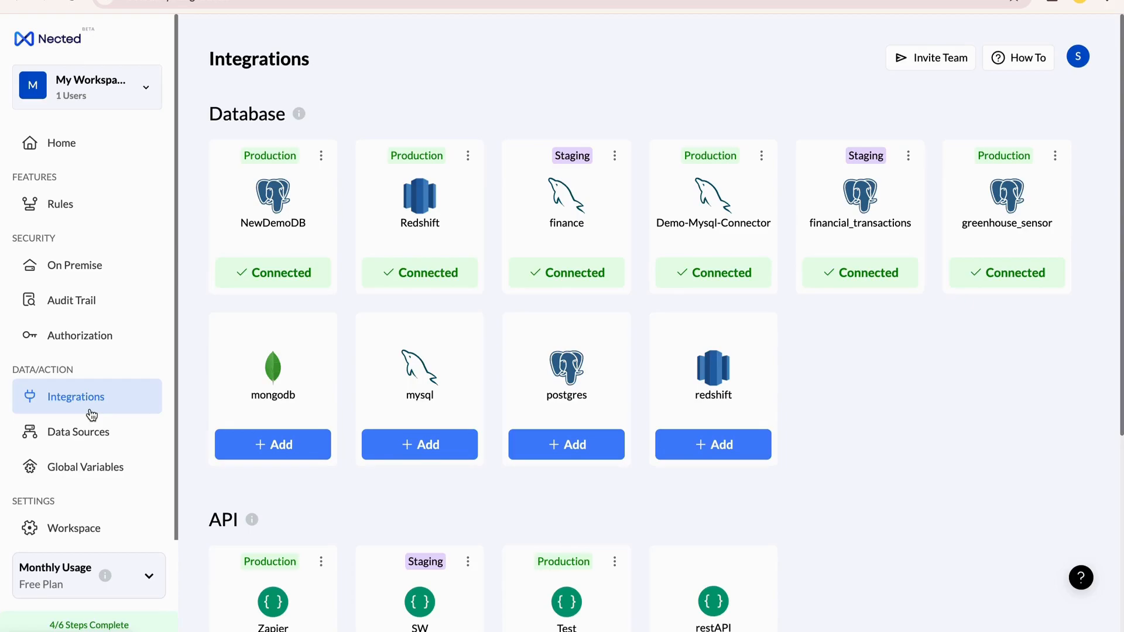
scroll(587, 487, "down", 5)
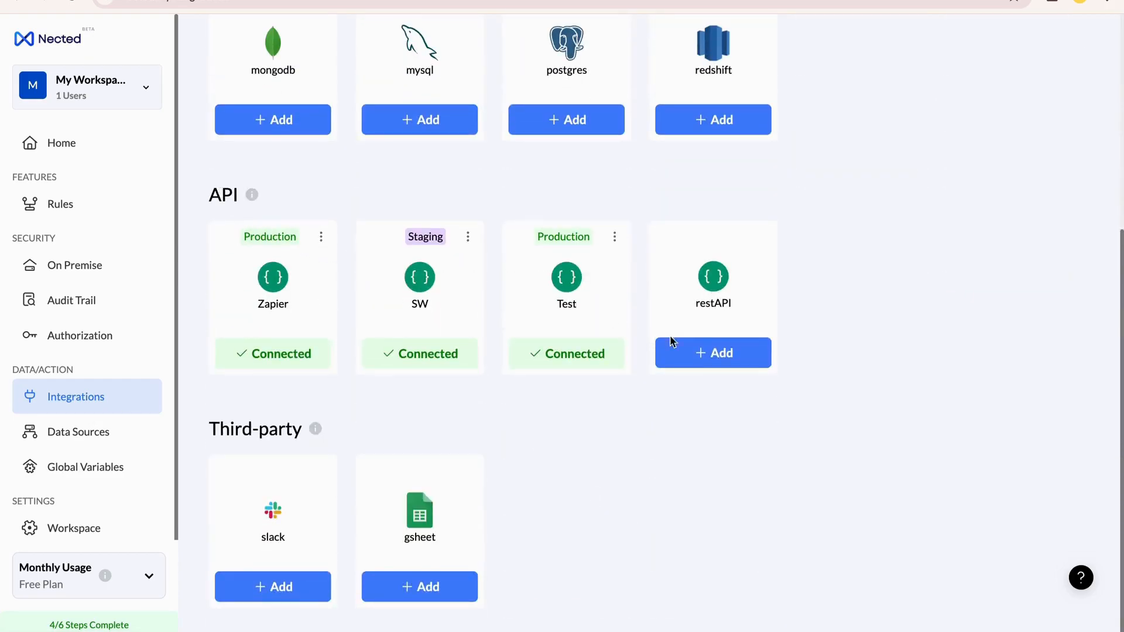
left_click(714, 349)
left_click(768, 229)
type("X")
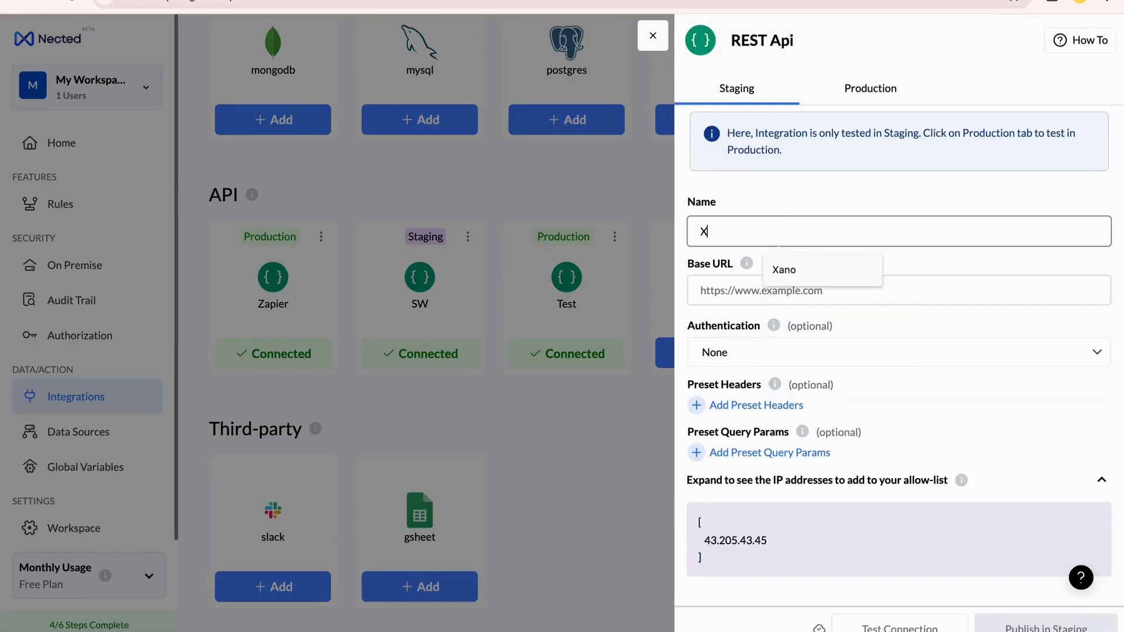
type("ano")
left_click(840, 291)
key("ctrl+v")
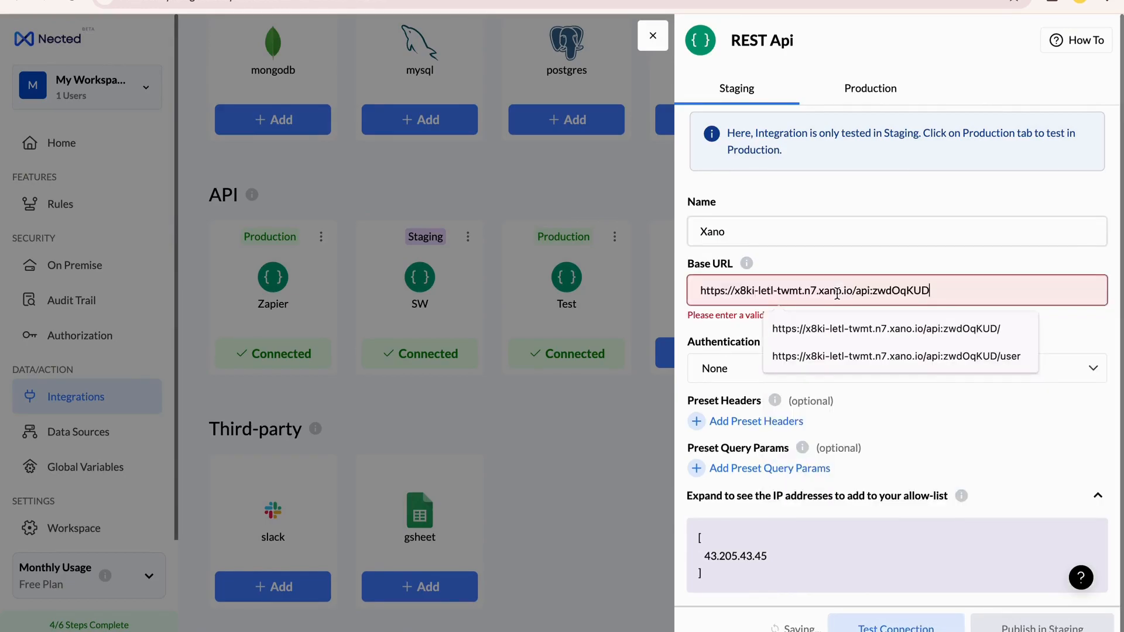
key("BackSpace")
key("BackSpace")
key("BackSpace")
key("BackSpace")
key("BackSpace")
key("BackSpace")
key("BackSpace")
key("BackSpace")
key("BackSpace")
key("BackSpace")
key("BackSpace")
key("BackSpace")
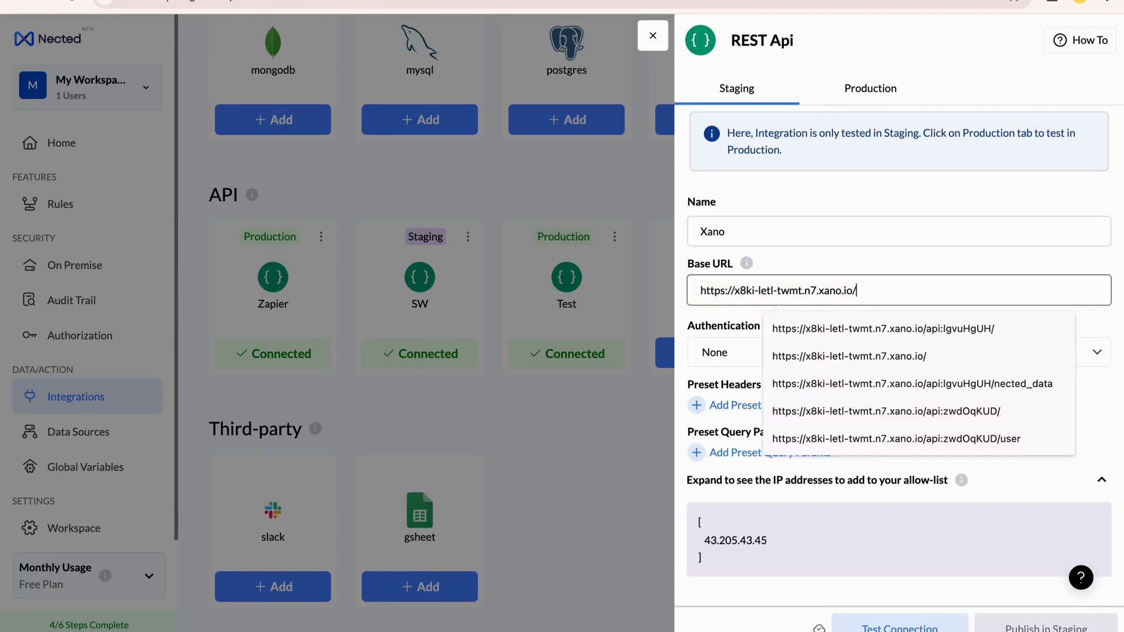
left_click_drag(902, 290, 694, 291)
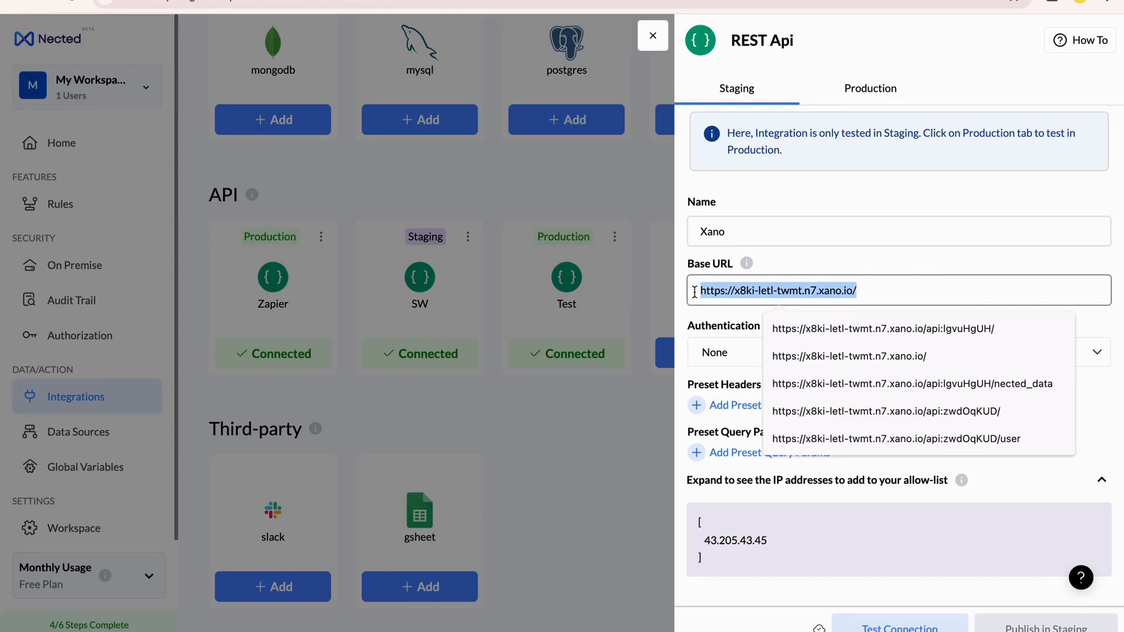
left_click(723, 292)
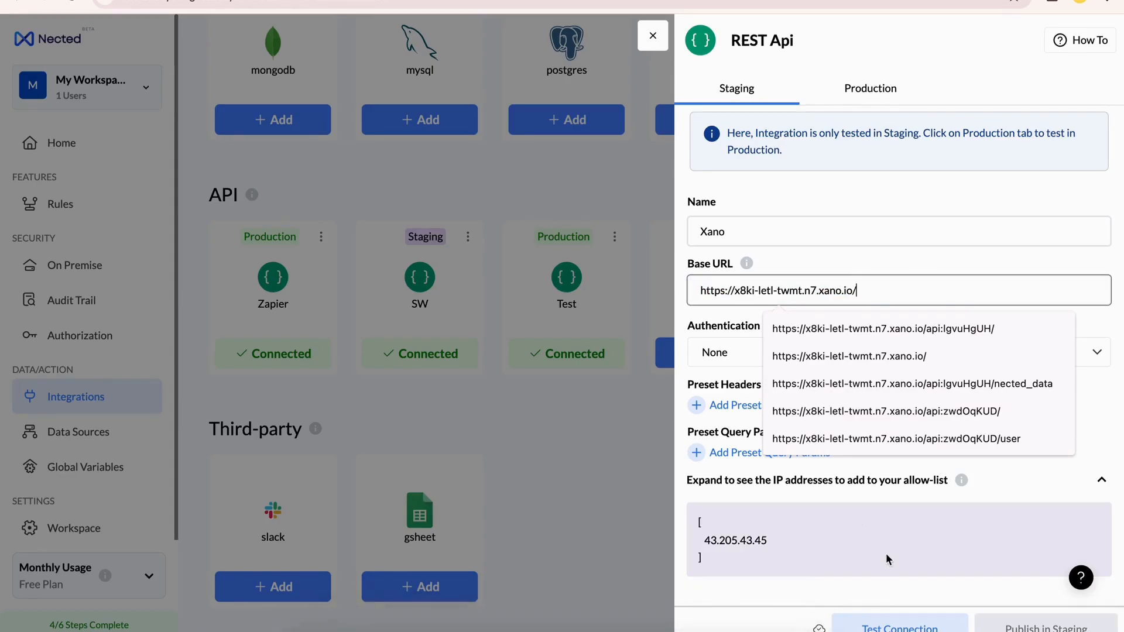
Test the Xano integration's connection and publish it in staging
left_click(882, 628)
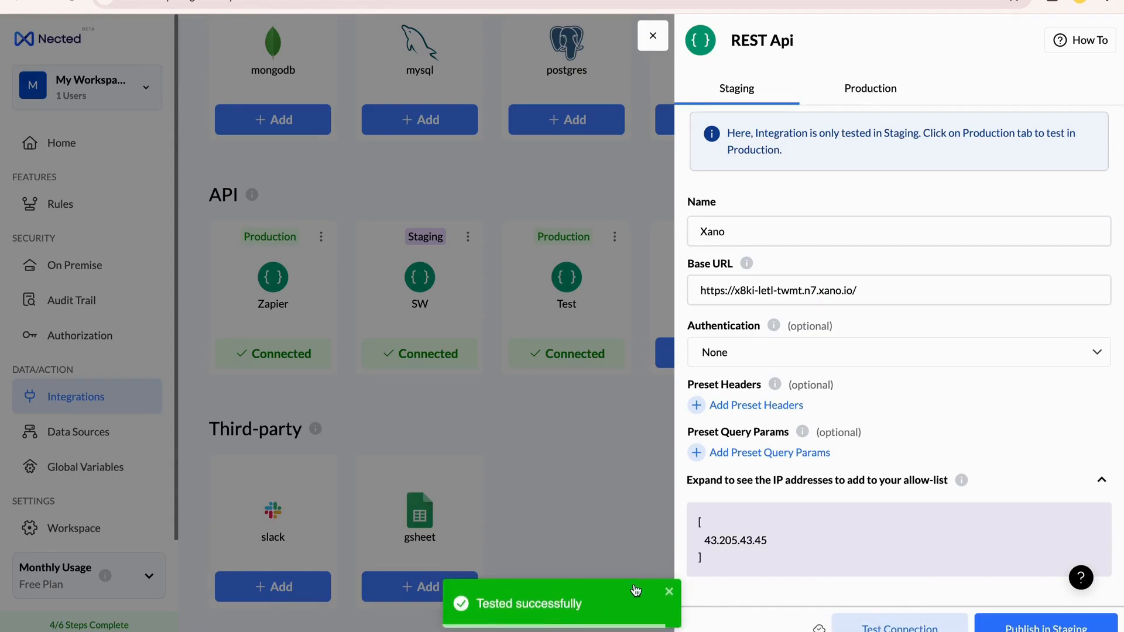
left_click(1033, 622)
left_click(880, 293)
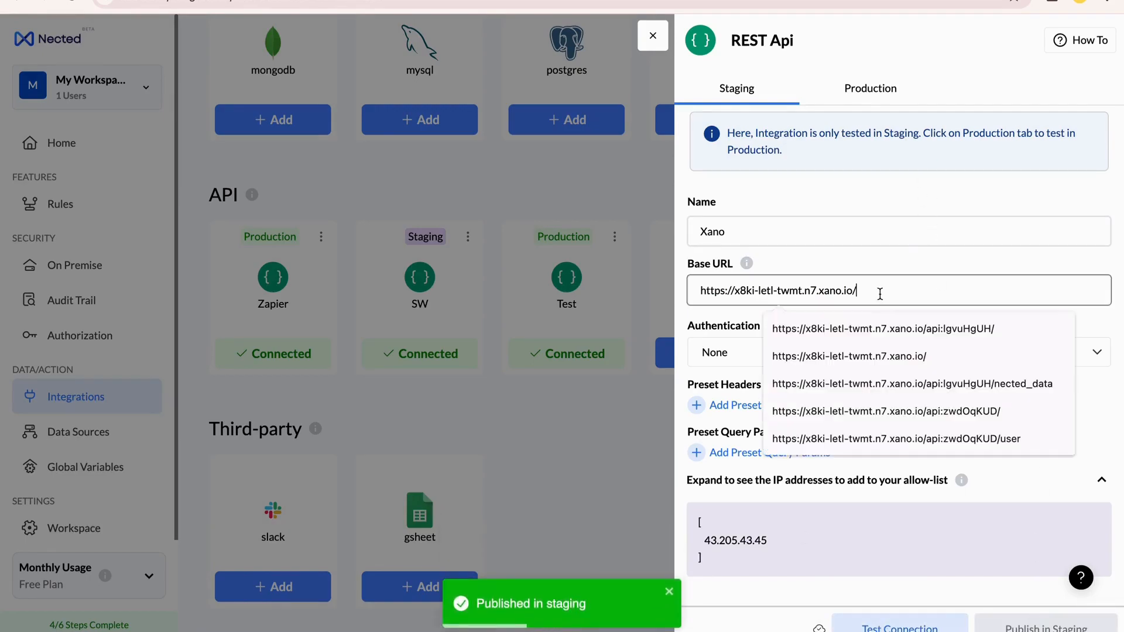
key("ctrl+a")
left_click(870, 89)
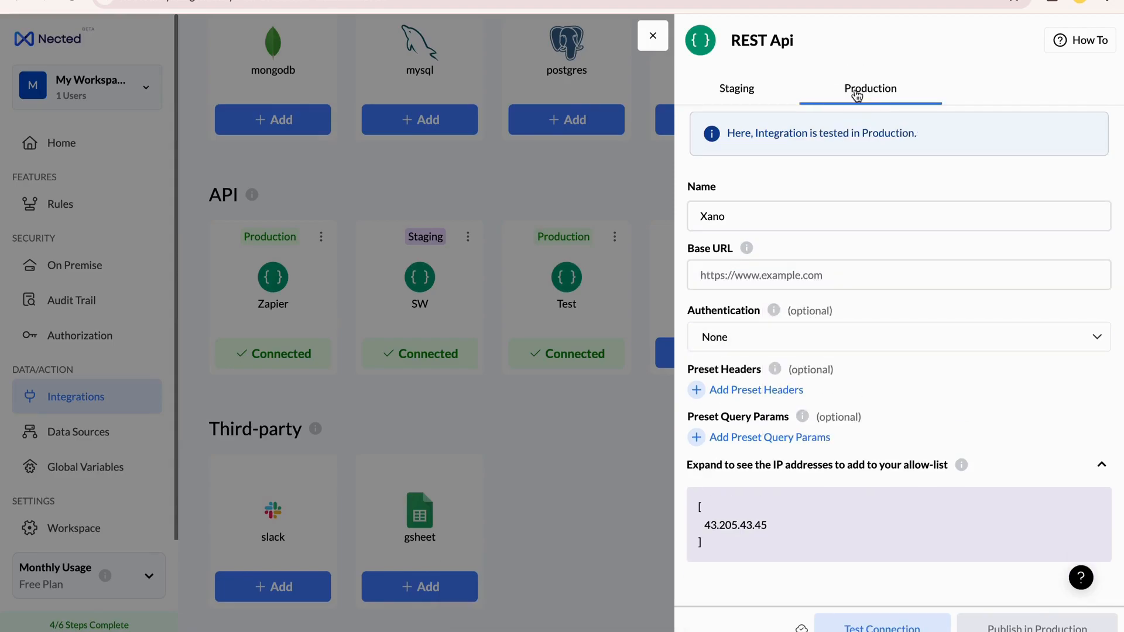
left_click(849, 282)
key("ctrl+v")
Test and publish the Xano integration in production, and close its settings
left_click(1053, 595)
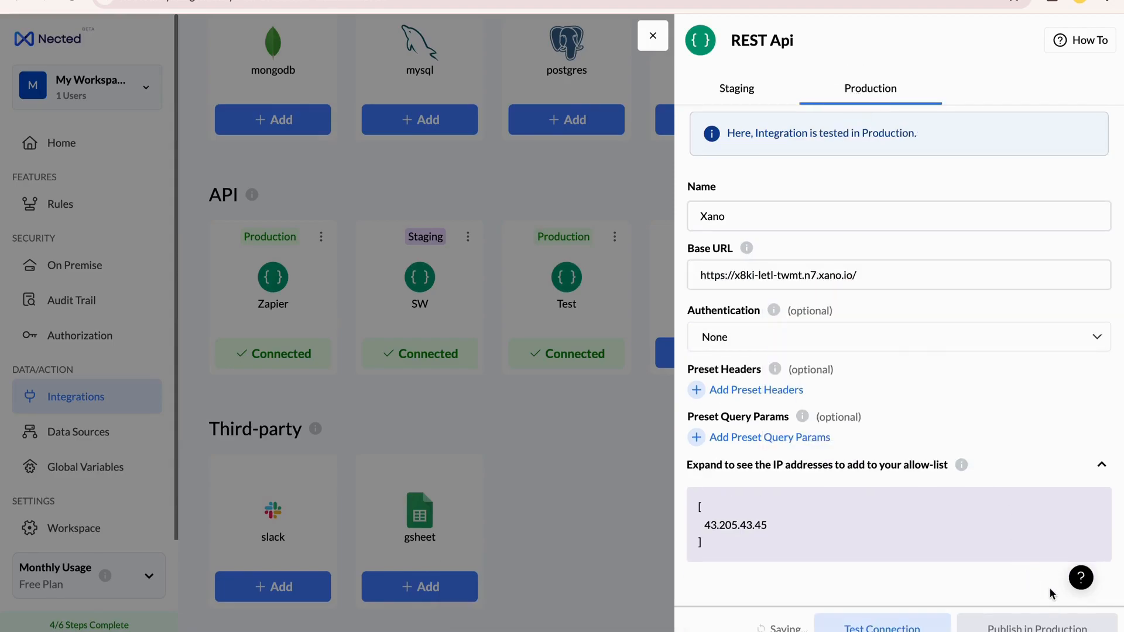
left_click(884, 627)
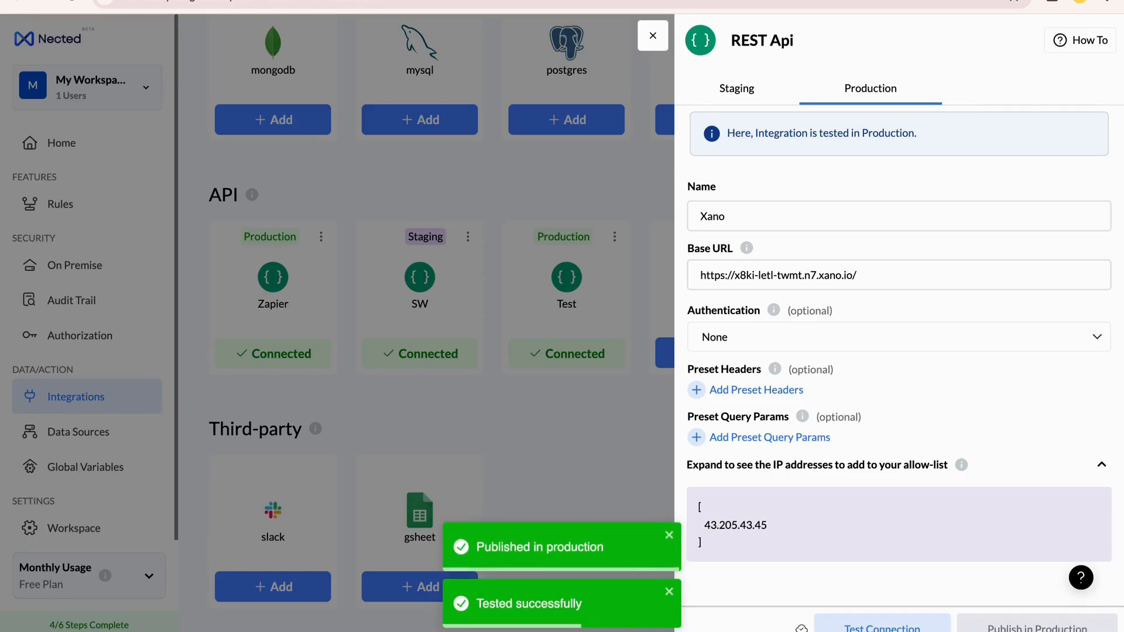
left_click(653, 35)
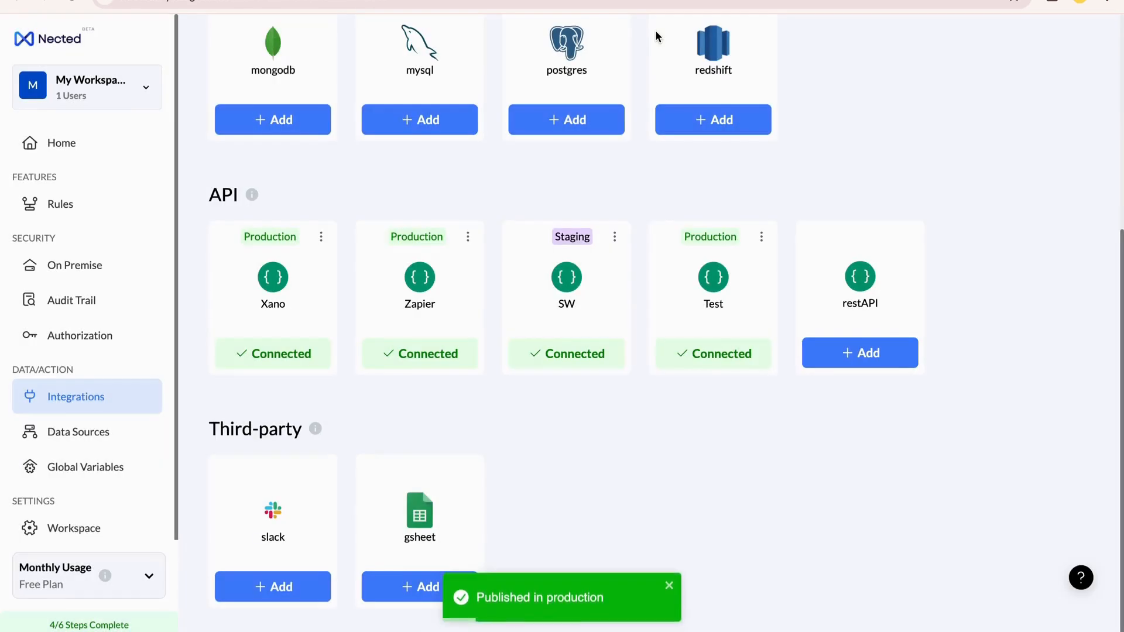
Open the Discounting Rule from the rules list in Nected
left_click(726, 0)
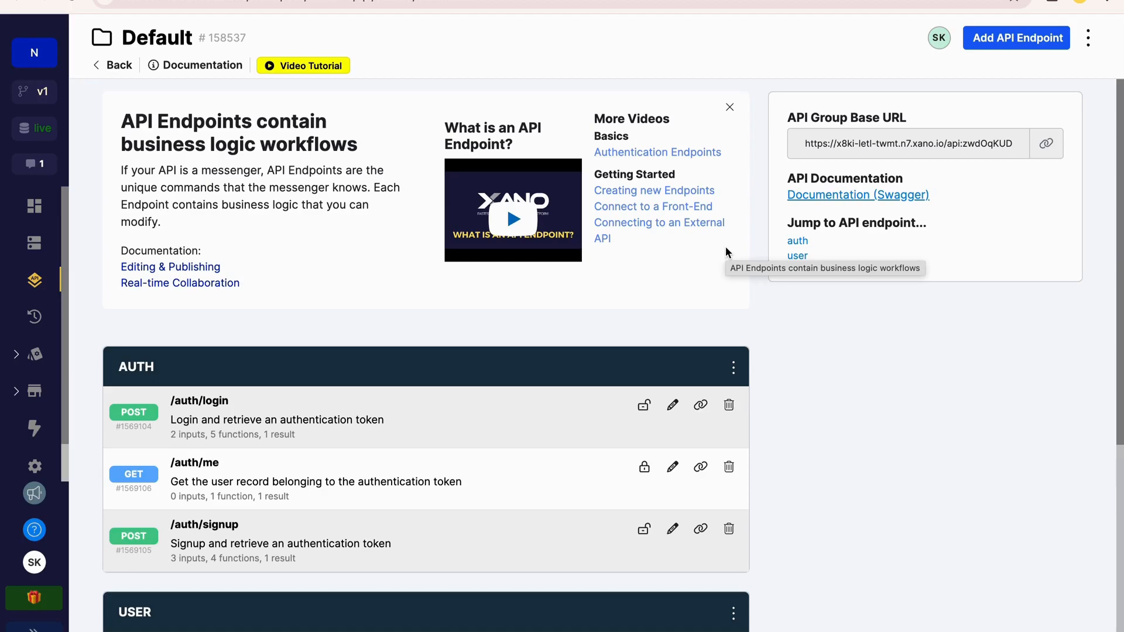
key("ctrl+Tab")
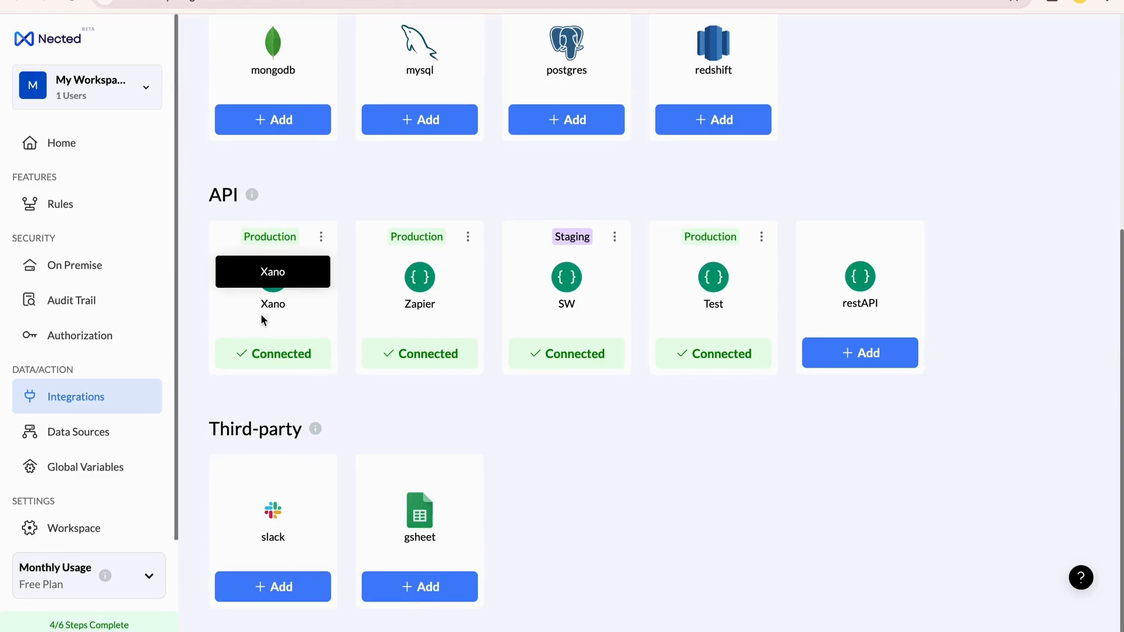
left_click(66, 218)
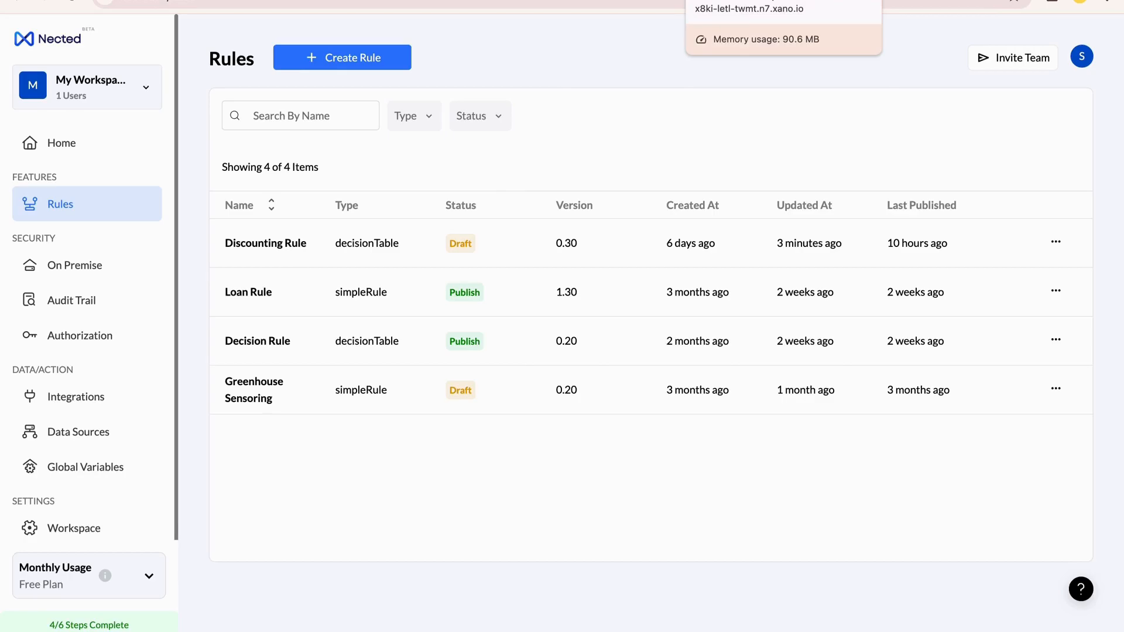
left_click(739, 1)
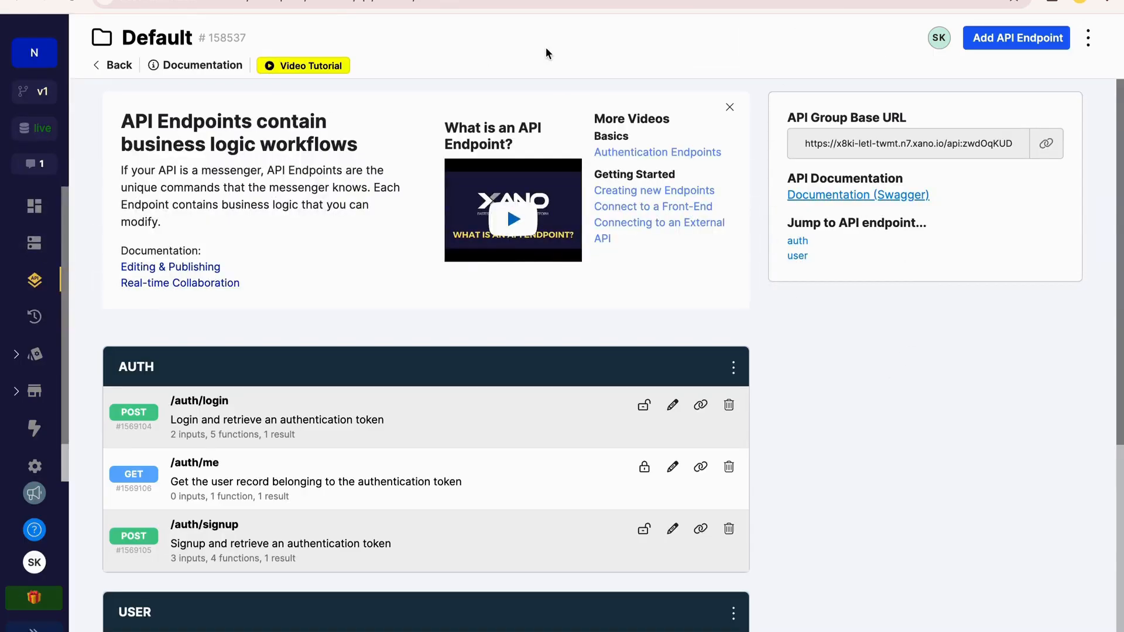
left_click(586, 1)
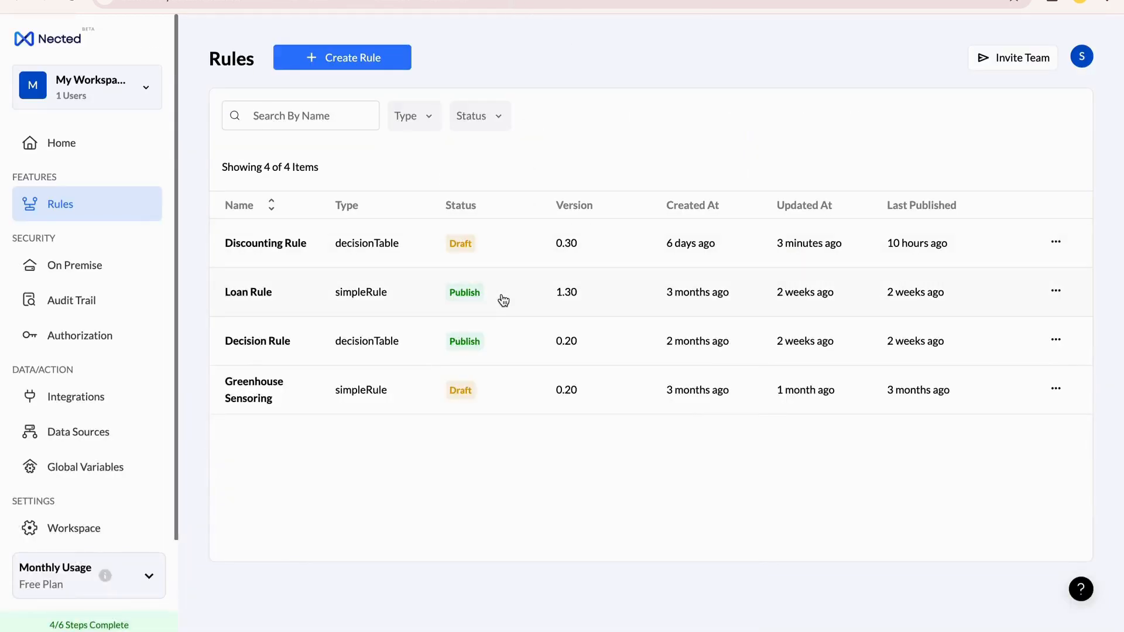
left_click(293, 254)
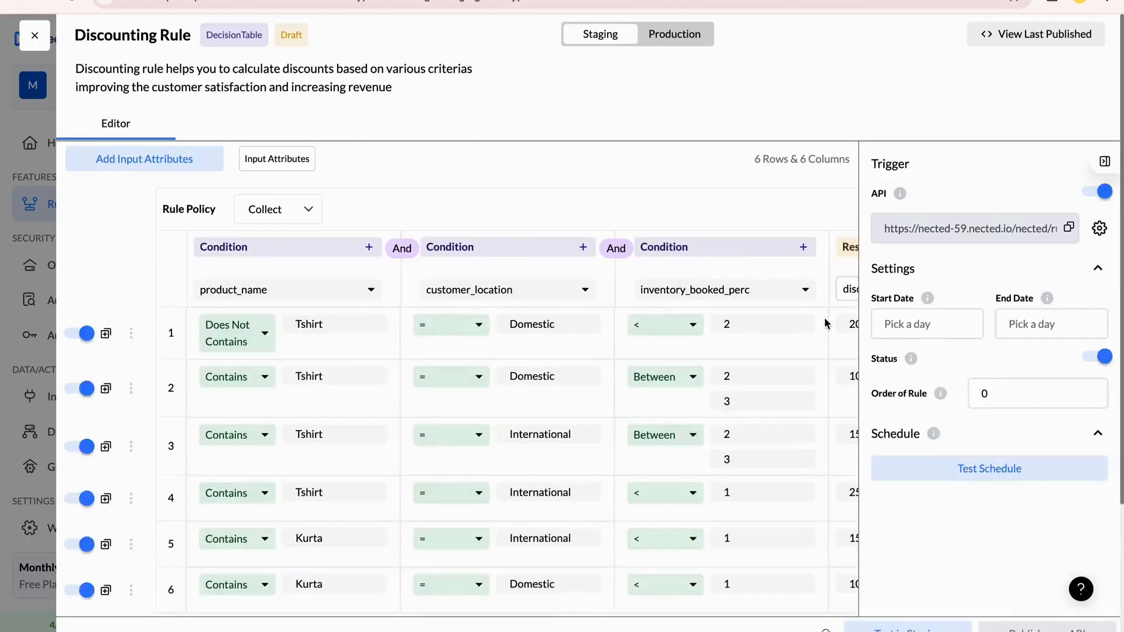
Add an action to the Discounting Rule using the Xano REST API integration
scroll(752, 391, "down", 3)
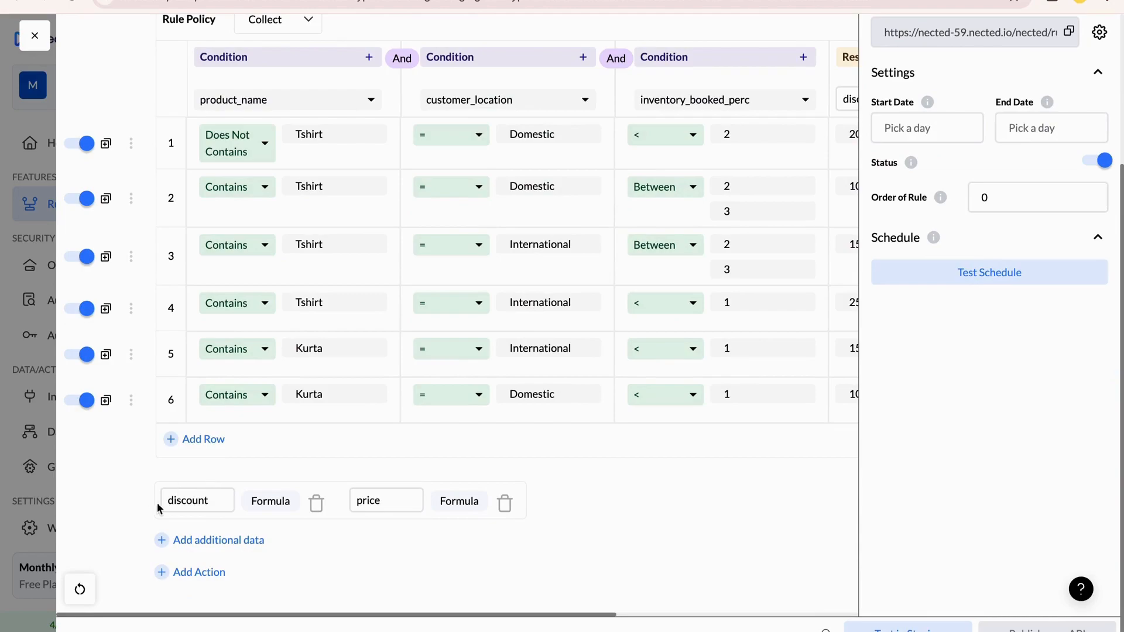
left_click(211, 576)
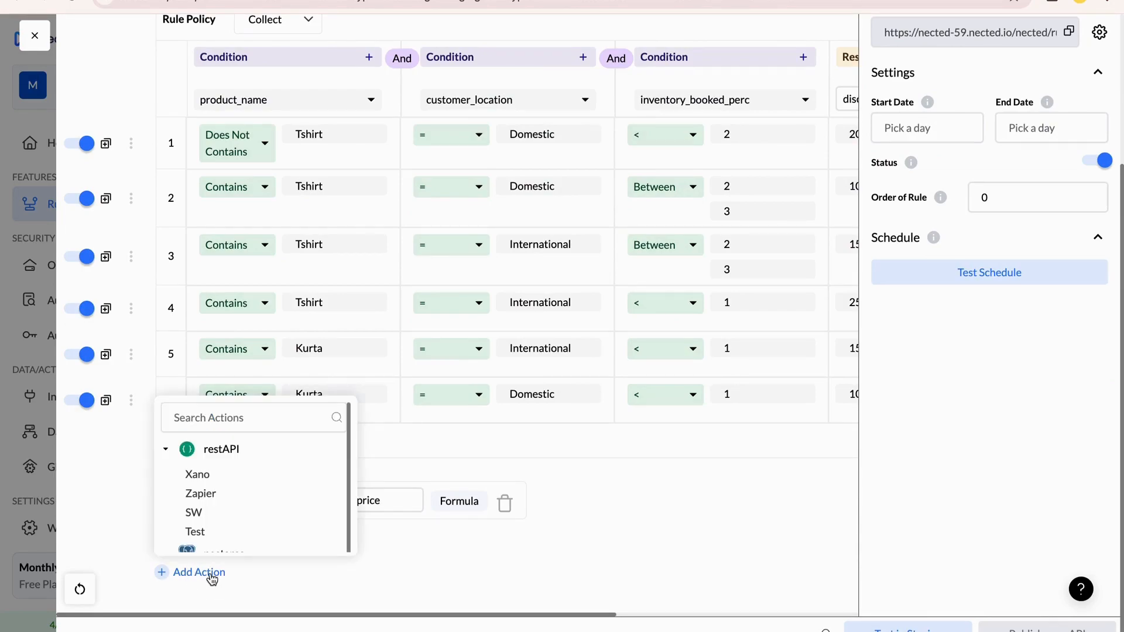
left_click(210, 478)
Switch to Xano and copy the endpoint link of GET /user in the Default API group
left_click(725, 138)
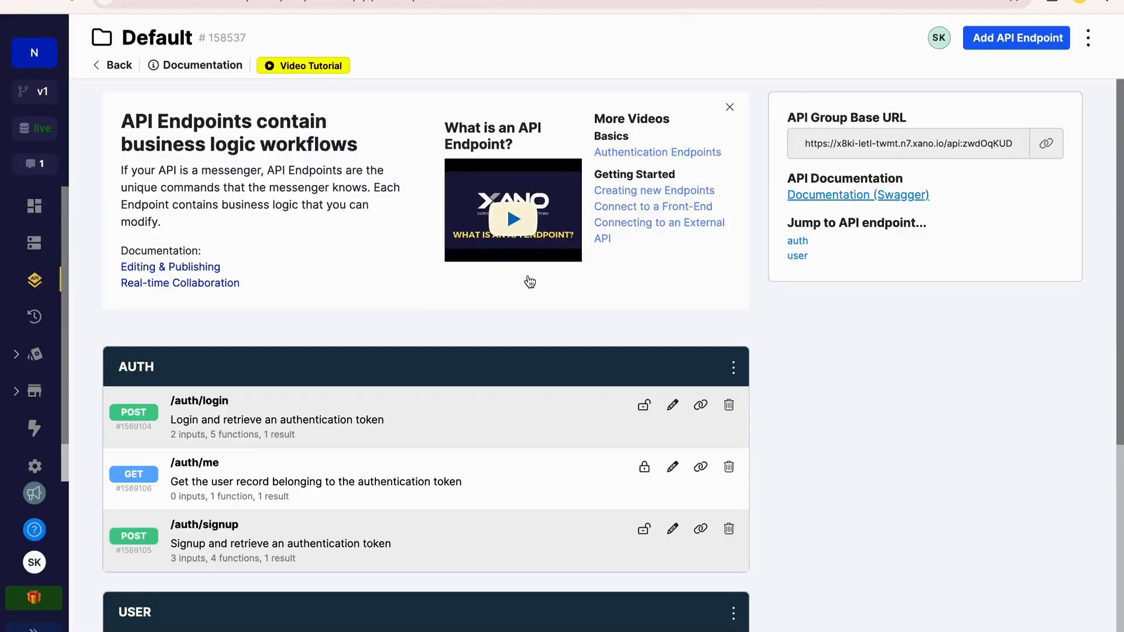
scroll(530, 282, "down", 2)
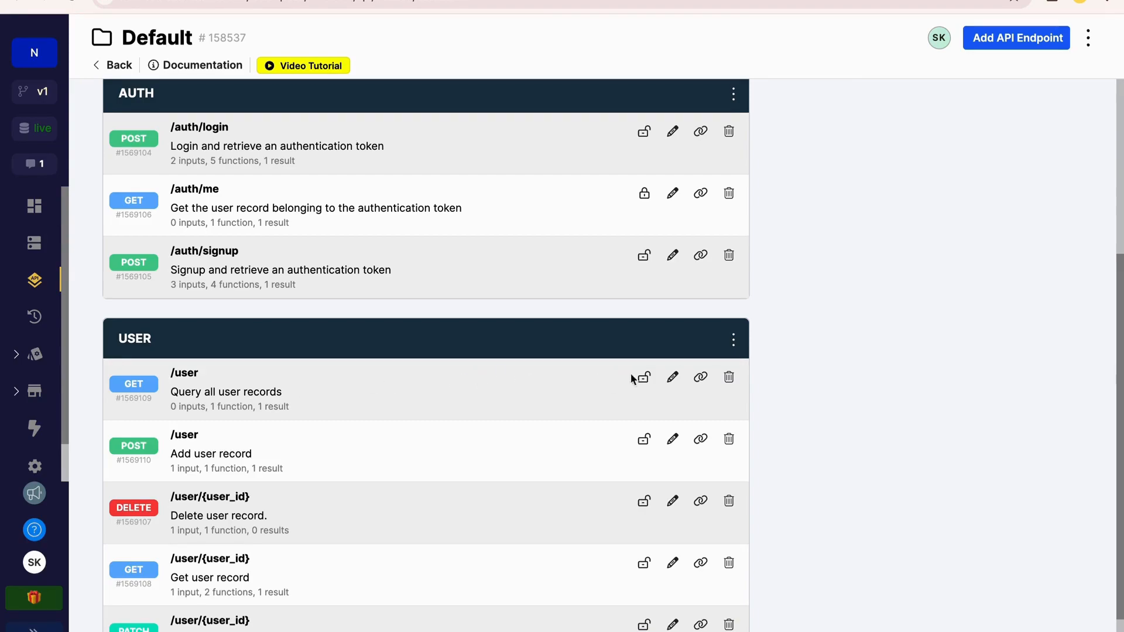
left_click(701, 377)
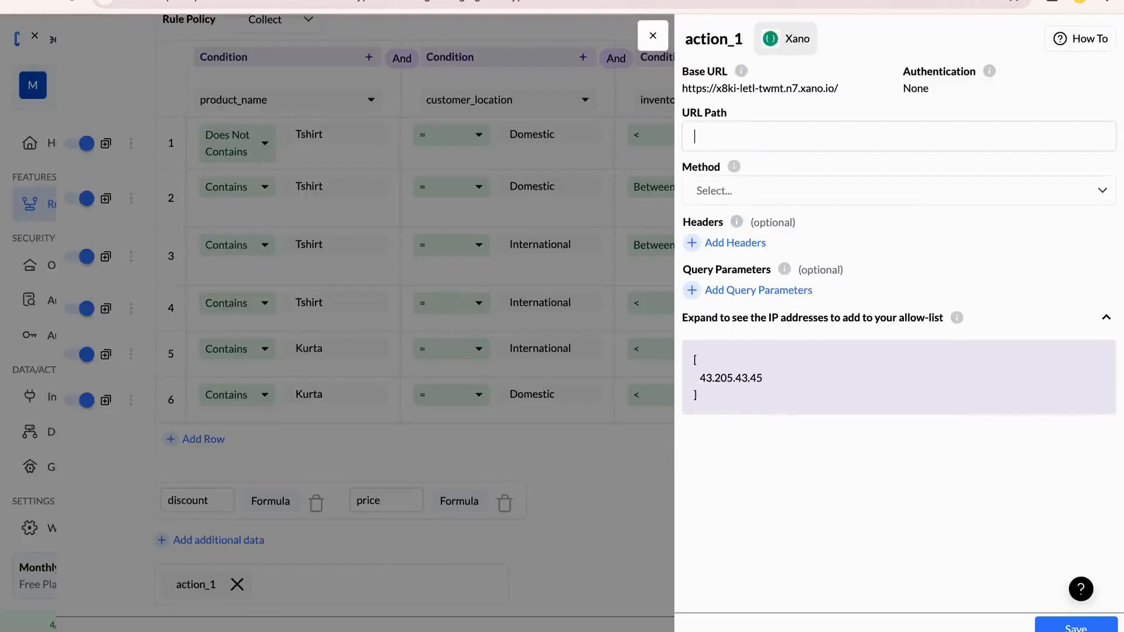
Paste the link into the Nected action's URL path and trim it to api:zwdOqKUD/user
key("ctrl+v")
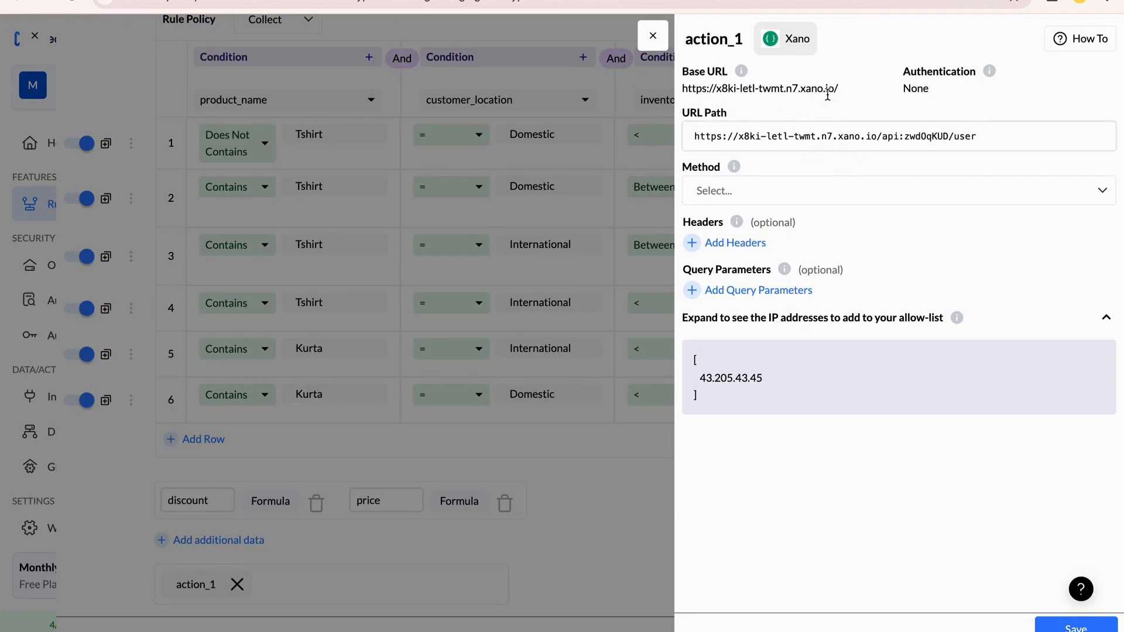
left_click_drag(882, 134, 693, 147)
key("BackSpace")
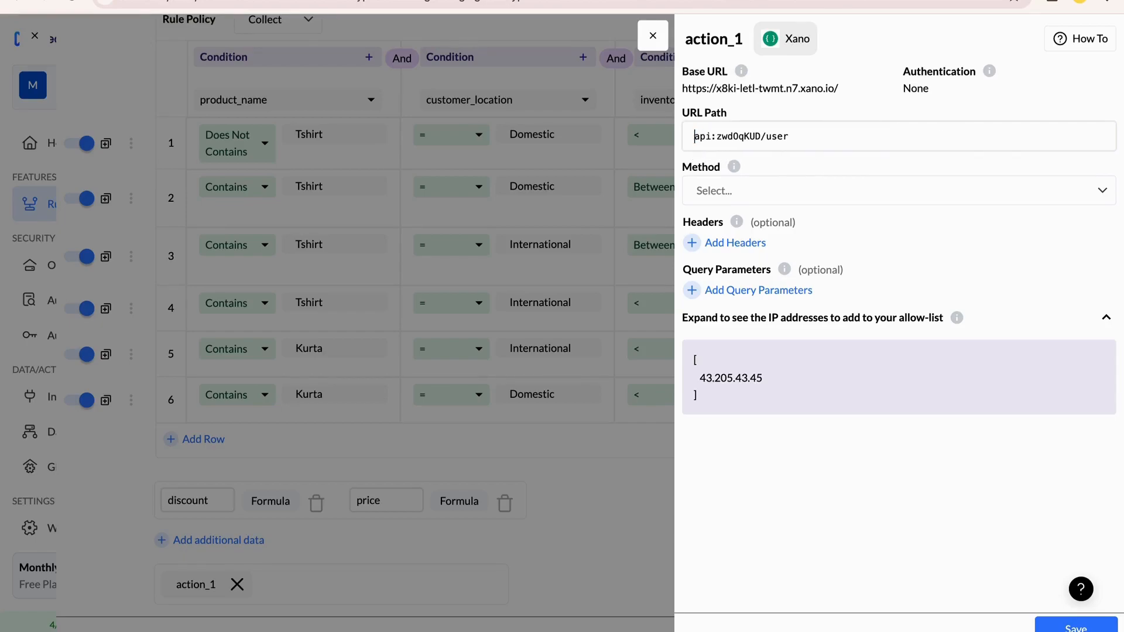
Choose the action's request method to match the copied Xano /user endpoint, and save the action
left_click(870, 196)
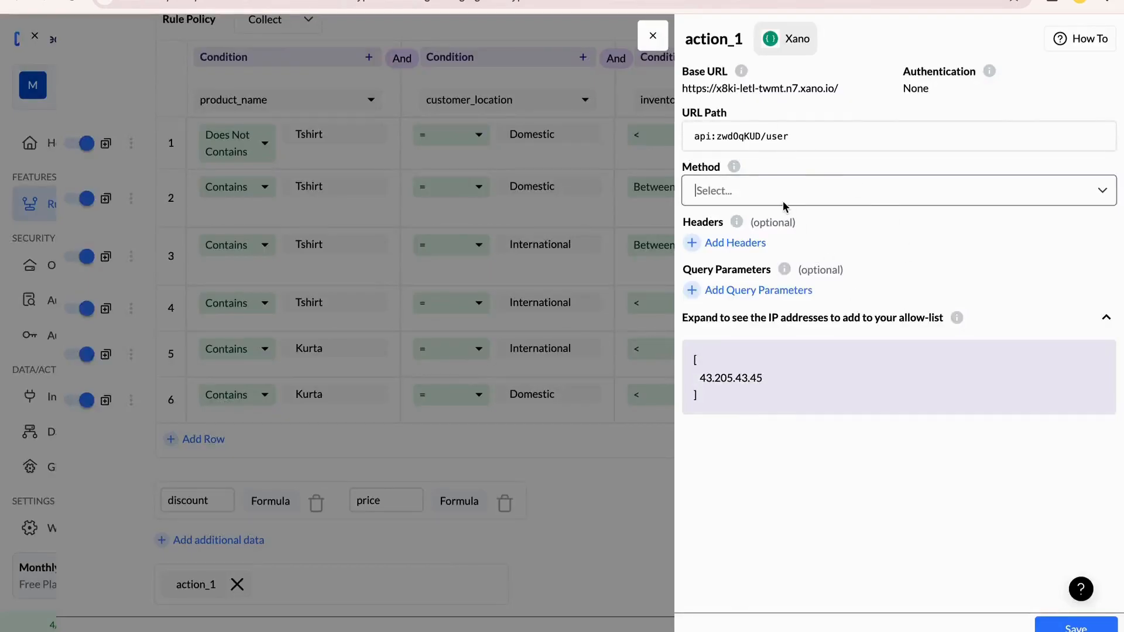
left_click(783, 203)
left_click(779, 226)
left_click(1075, 624)
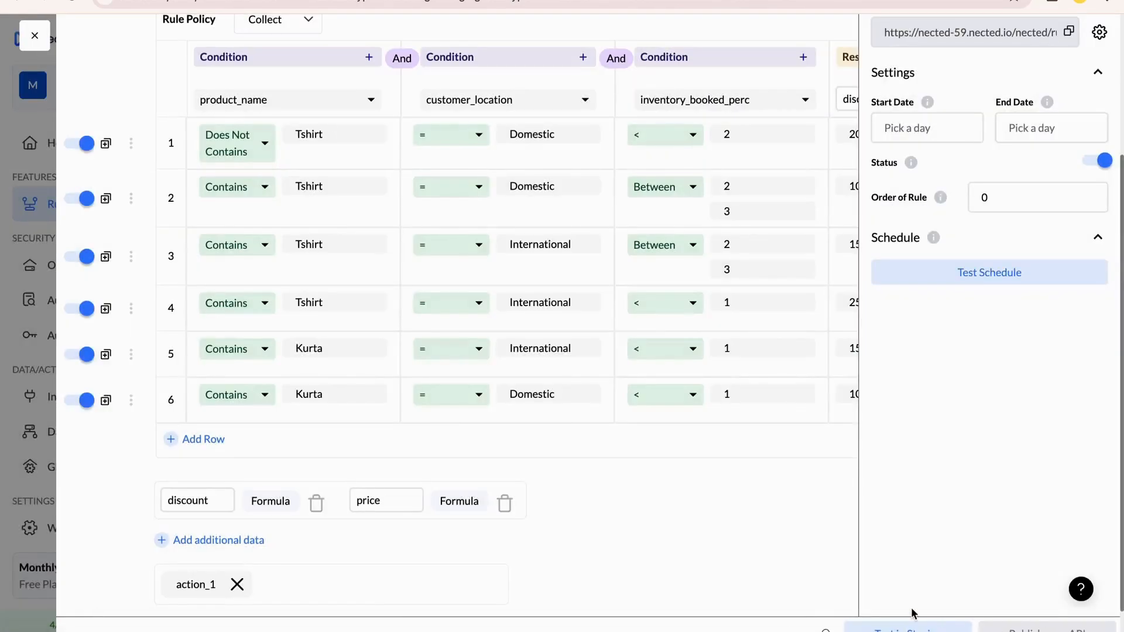
Test the Discounting Rule in staging with customer_location domestic and product_name Tshirt
left_click(907, 628)
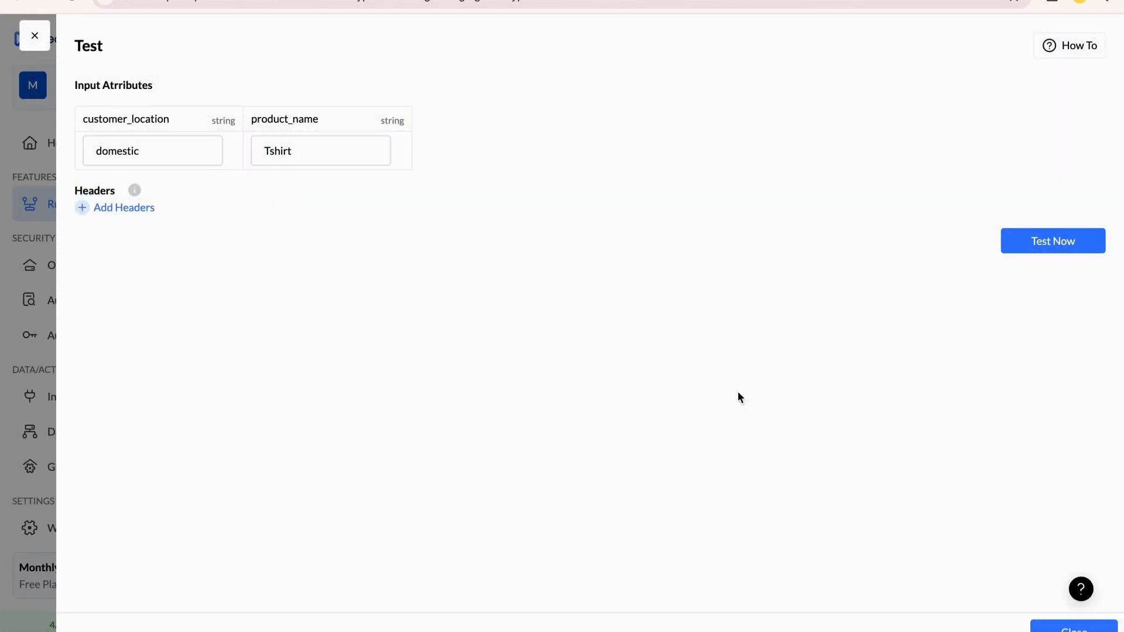
left_click(1092, 241)
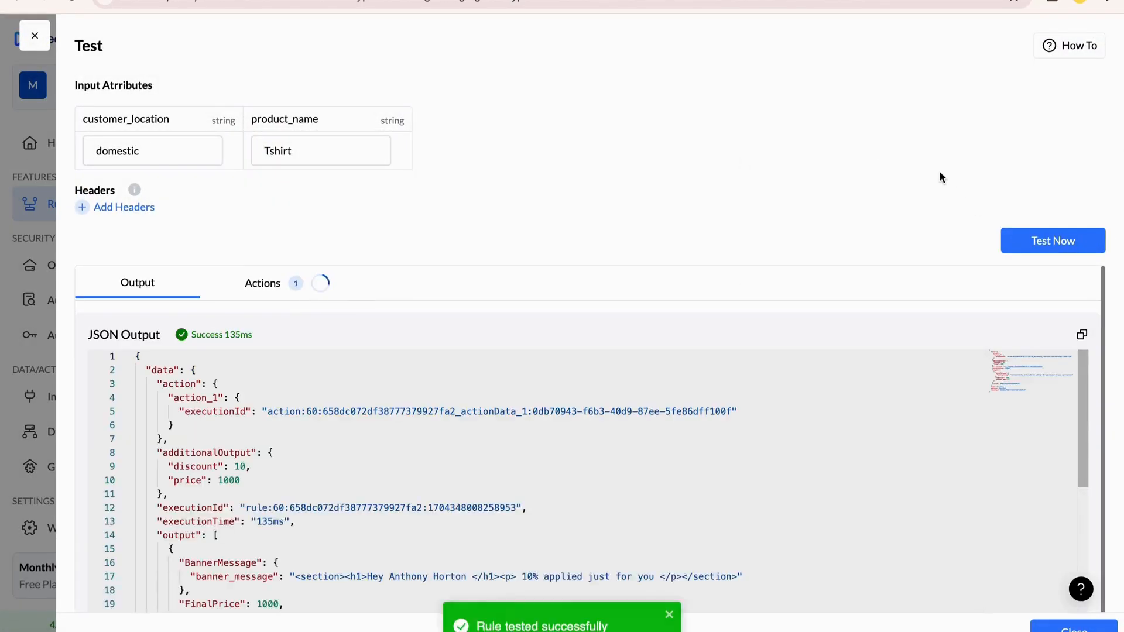
Review the rule test's JSON output and the returned result of action_1
scroll(291, 483, "down", 5)
scroll(291, 410, "up", 3)
left_click(273, 287)
left_click(502, 364)
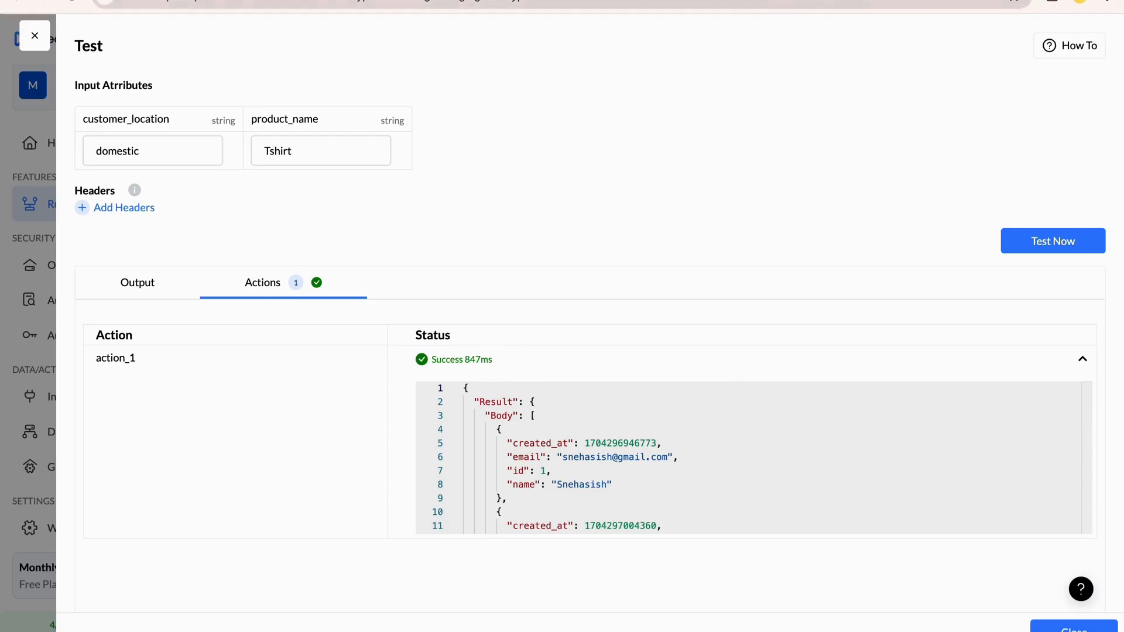
scroll(629, 452, "down", 8)
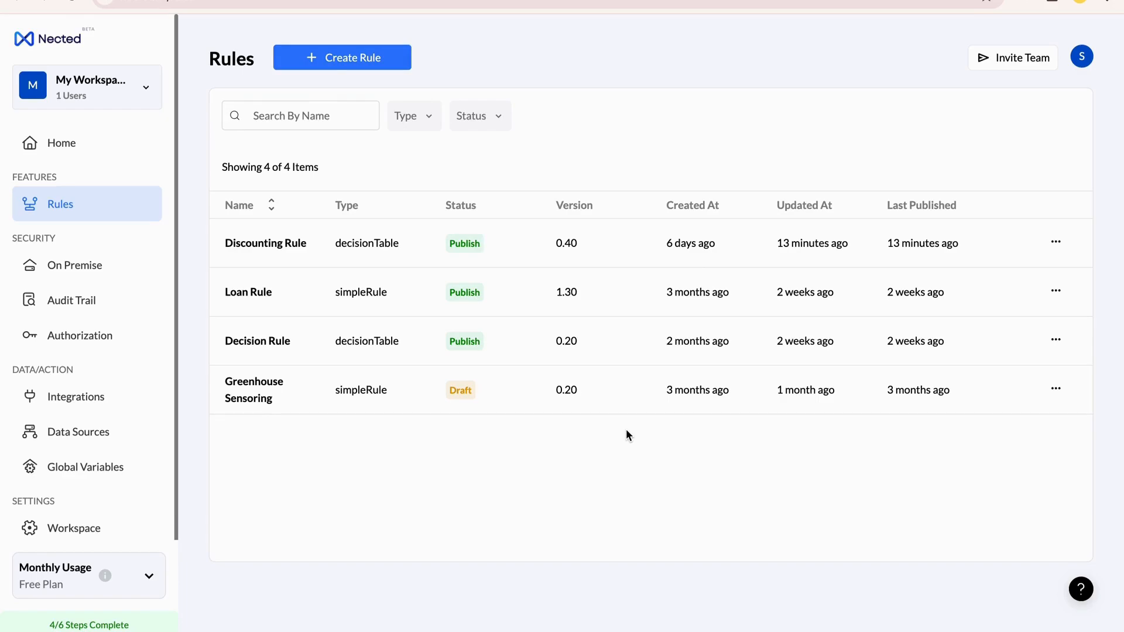
Open the Discounting Rule's API trigger settings for the Production environment and copy the cURL command that triggers it
left_click(271, 259)
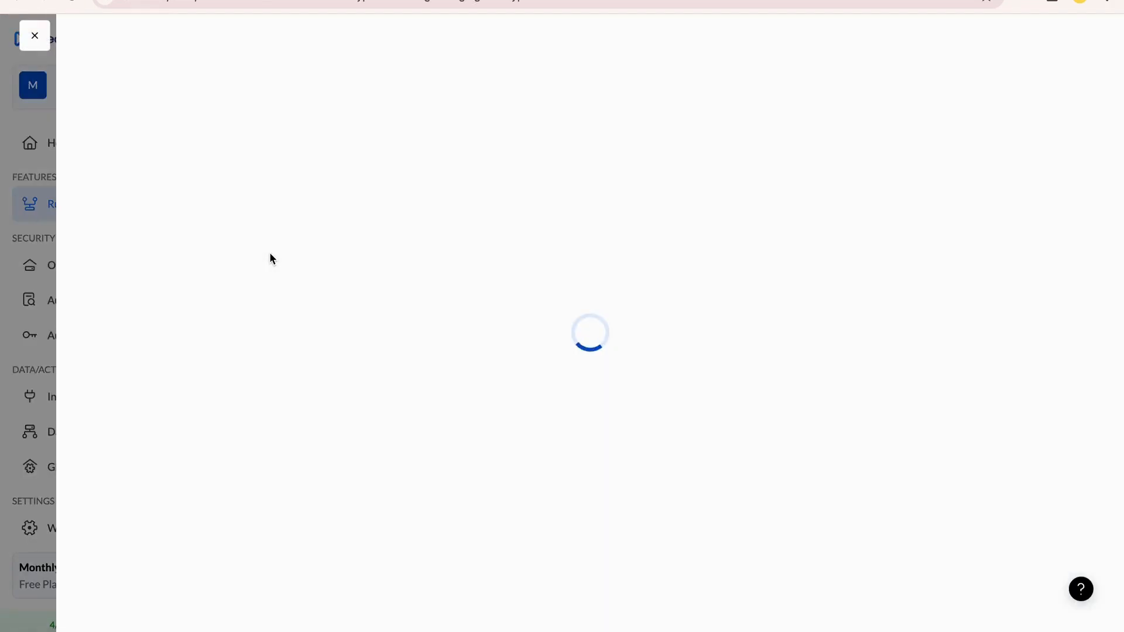
scroll(328, 281, "down", 3)
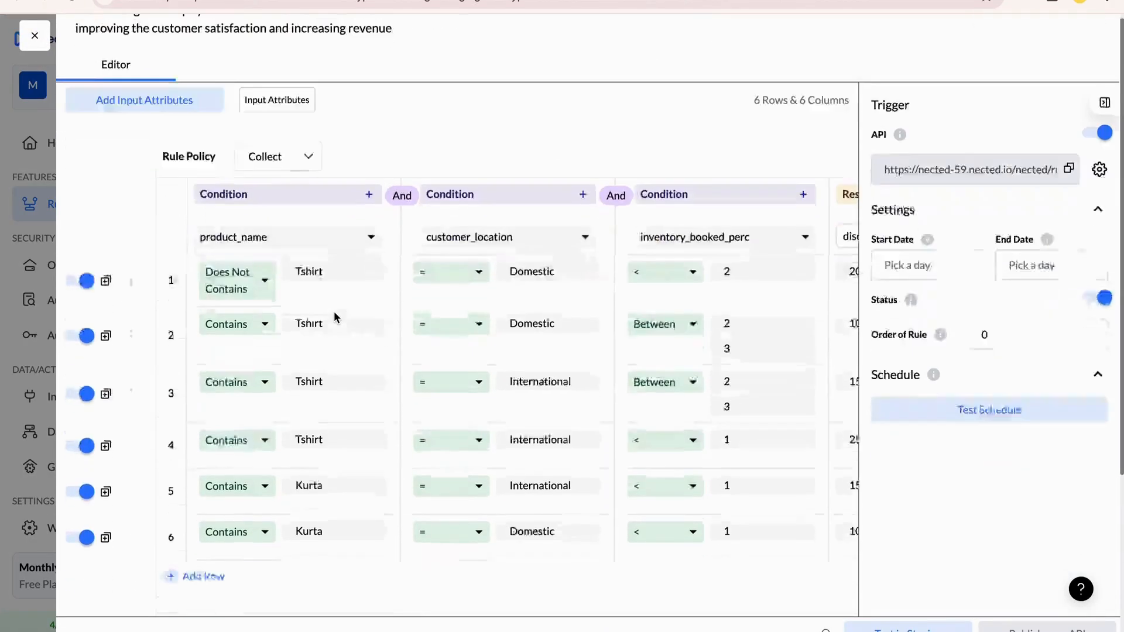
scroll(998, 409, "up", 3)
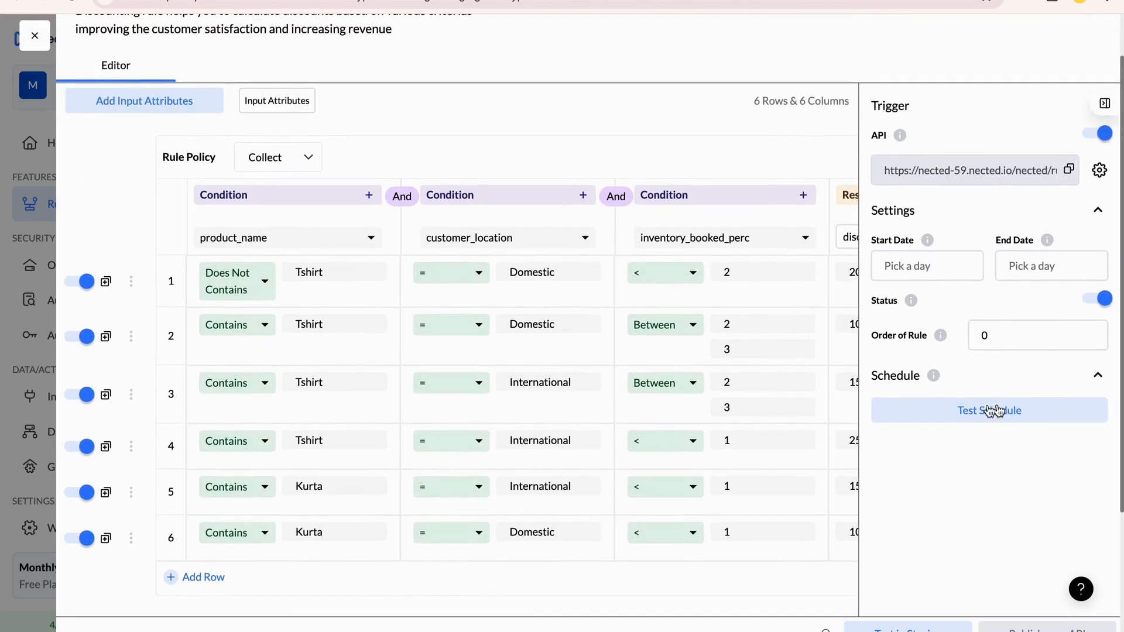
left_click(673, 36)
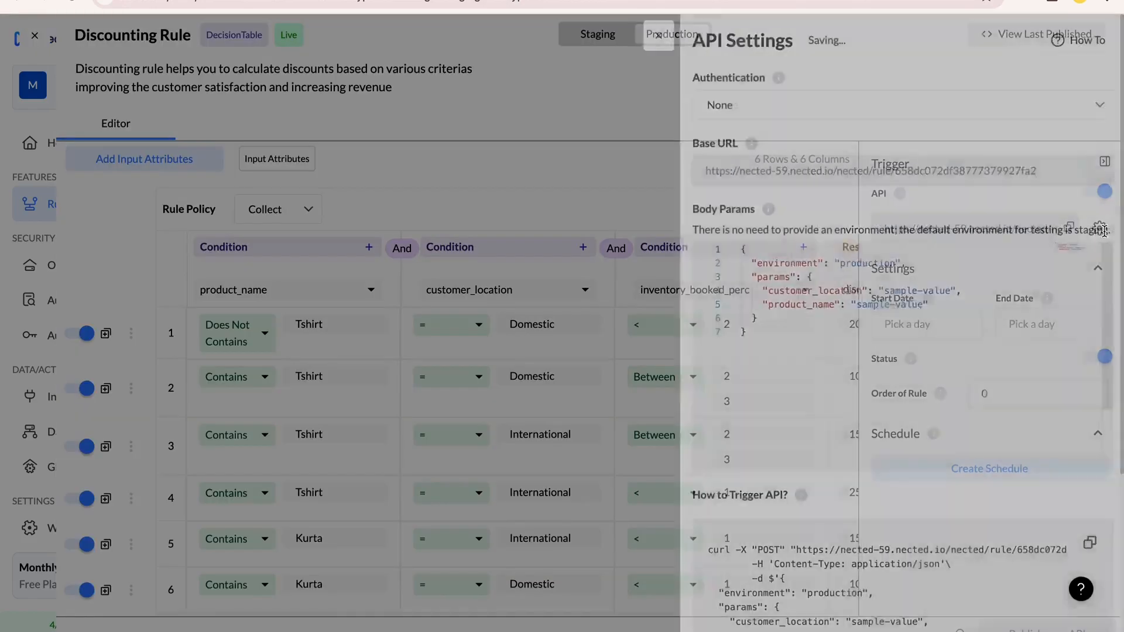
left_click(1101, 232)
scroll(982, 450, "down", 1)
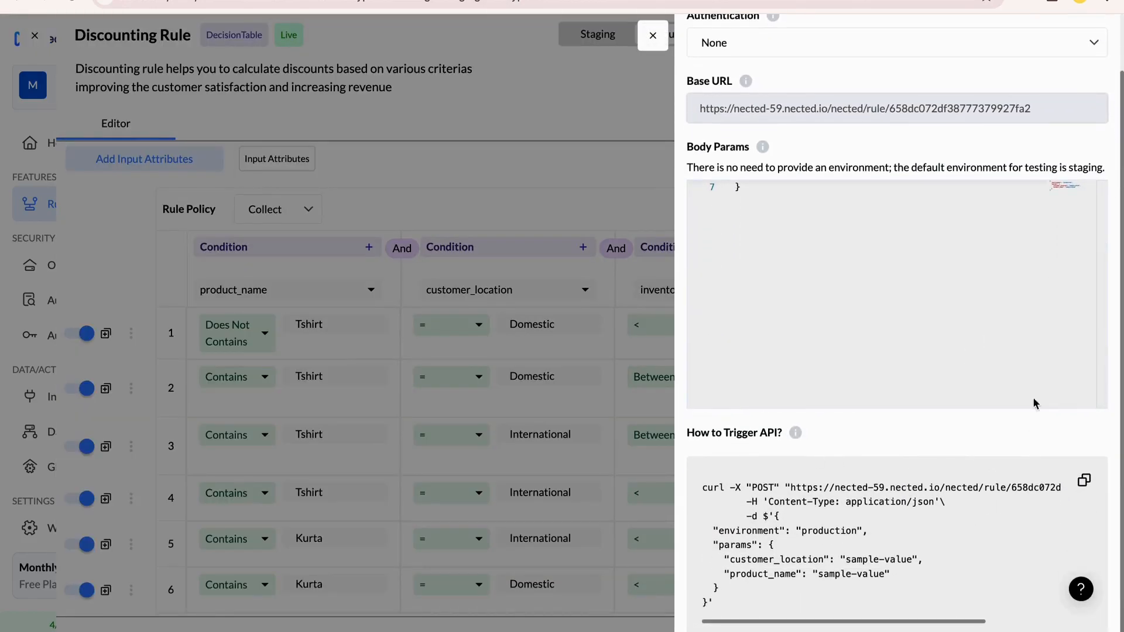
left_click(1085, 482)
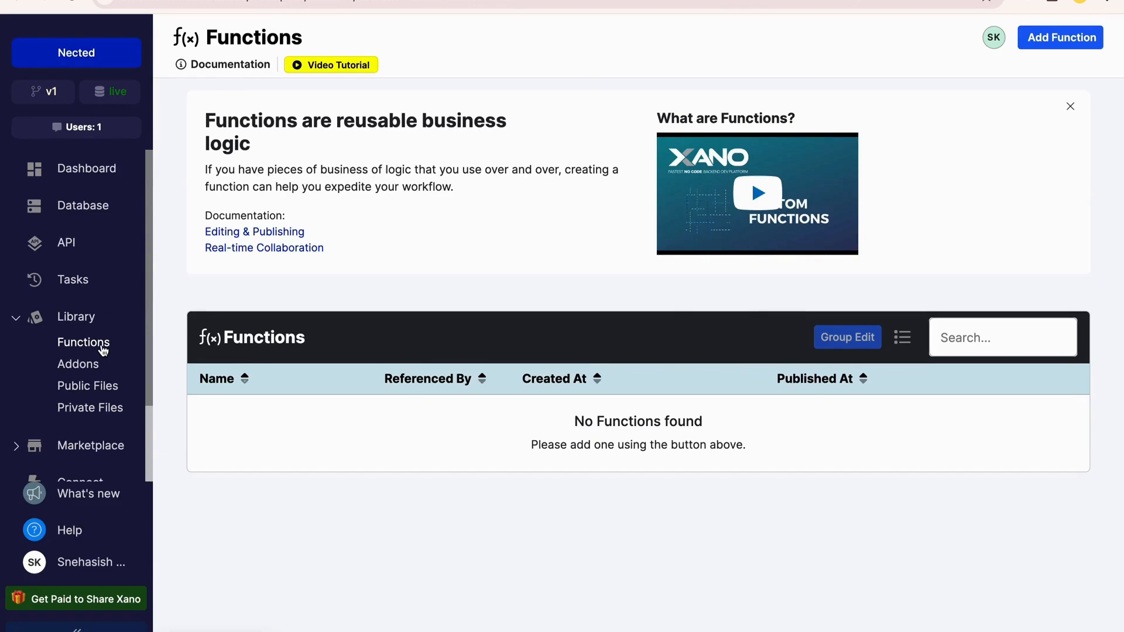
Switch to Xano's function library and create a function named Discounting Rule
left_click(1043, 37)
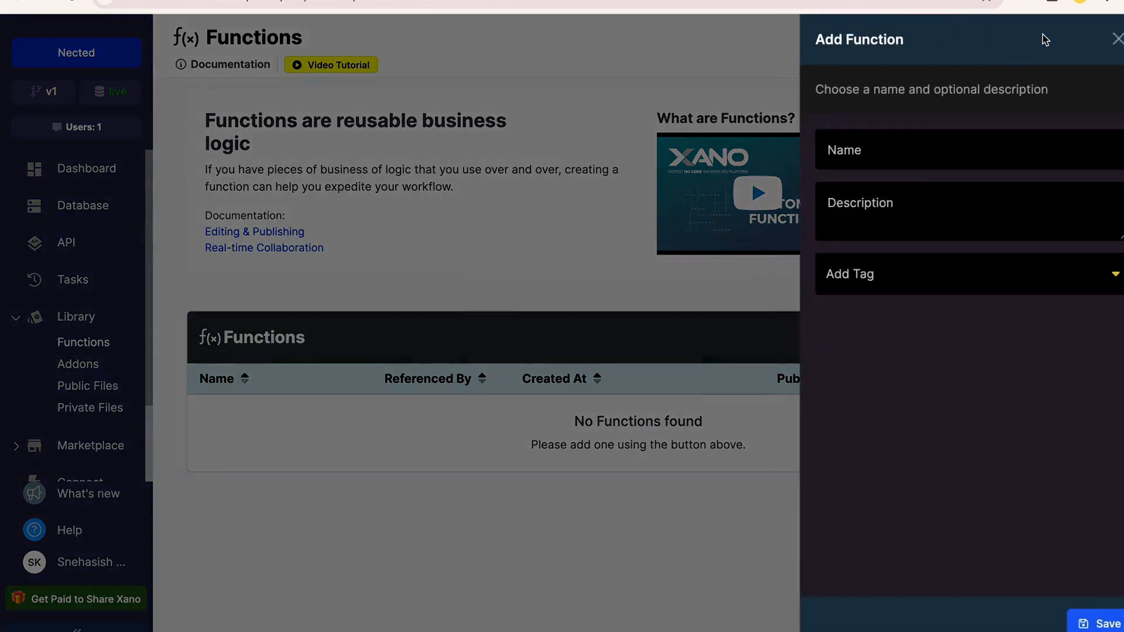
type("Ne")
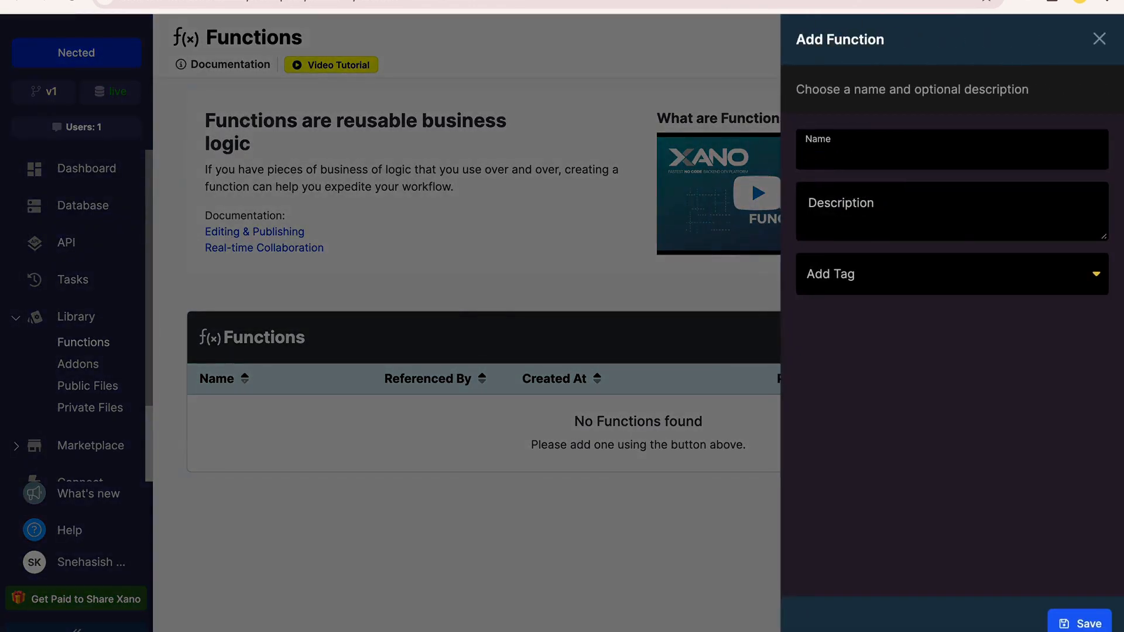
type("scounting Rule")
key("Return")
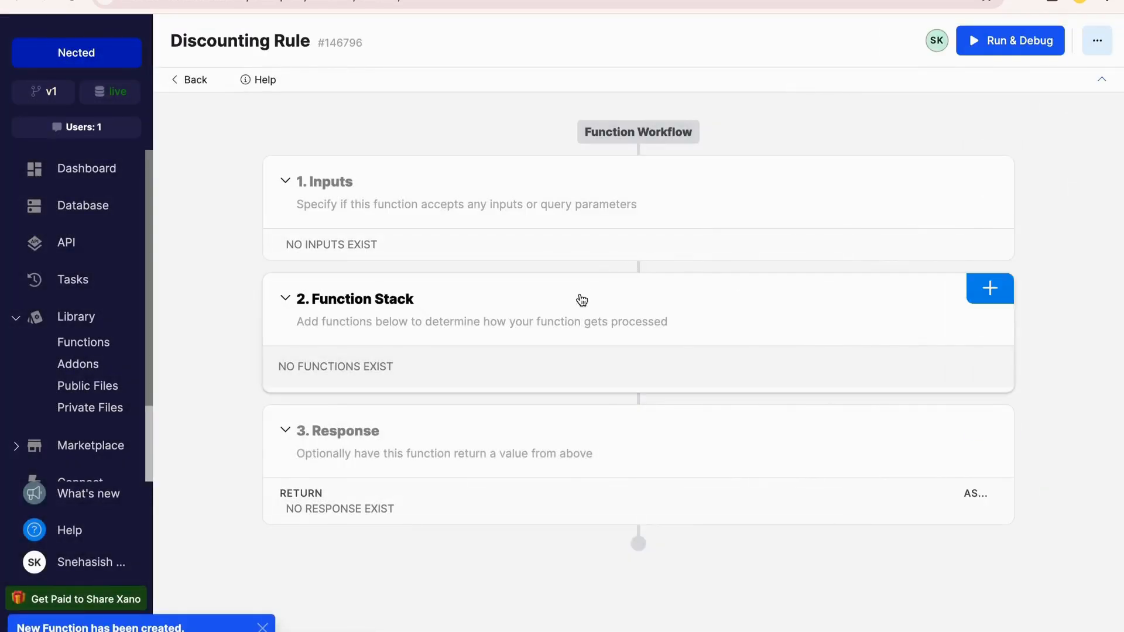
left_click(990, 171)
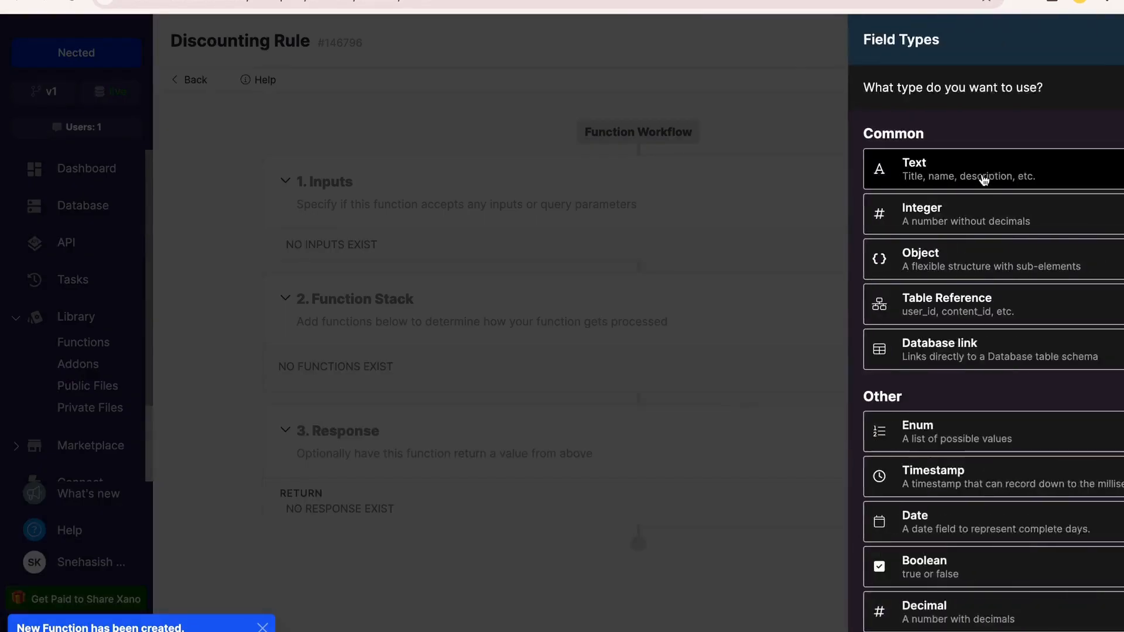
scroll(986, 393, "down", 4)
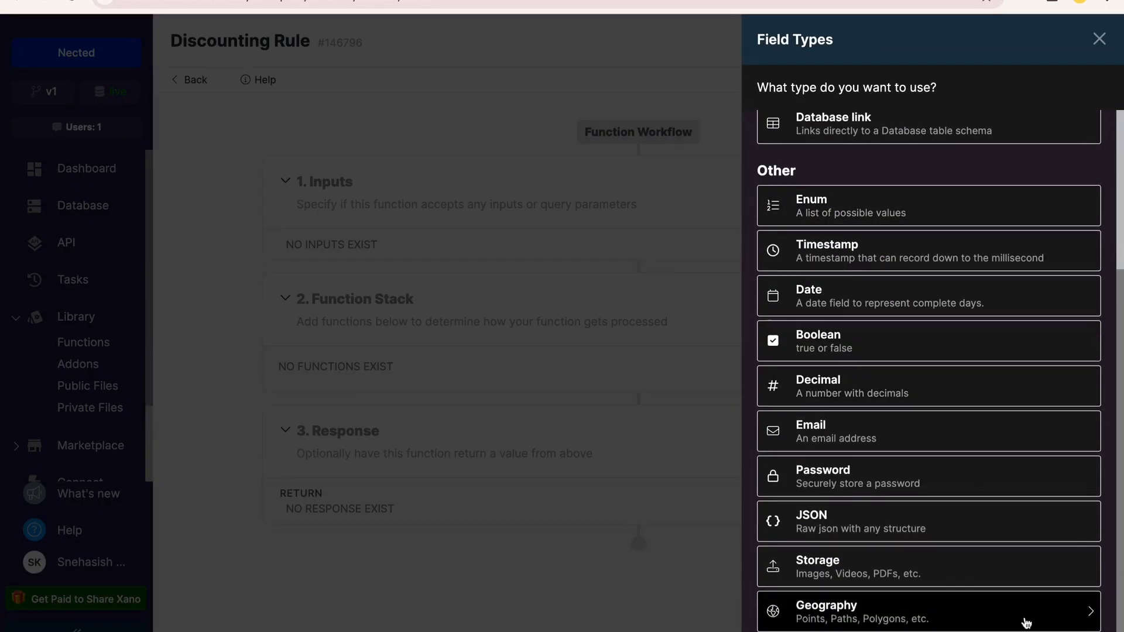
scroll(835, 352, "up", 3)
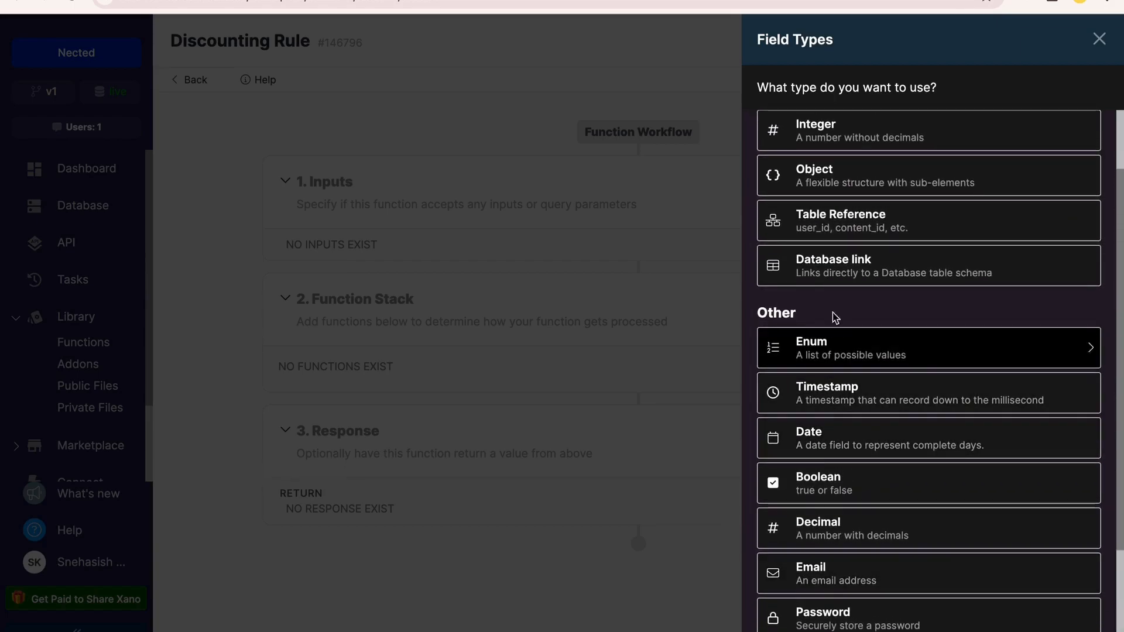
left_click(828, 276)
left_click(791, 615)
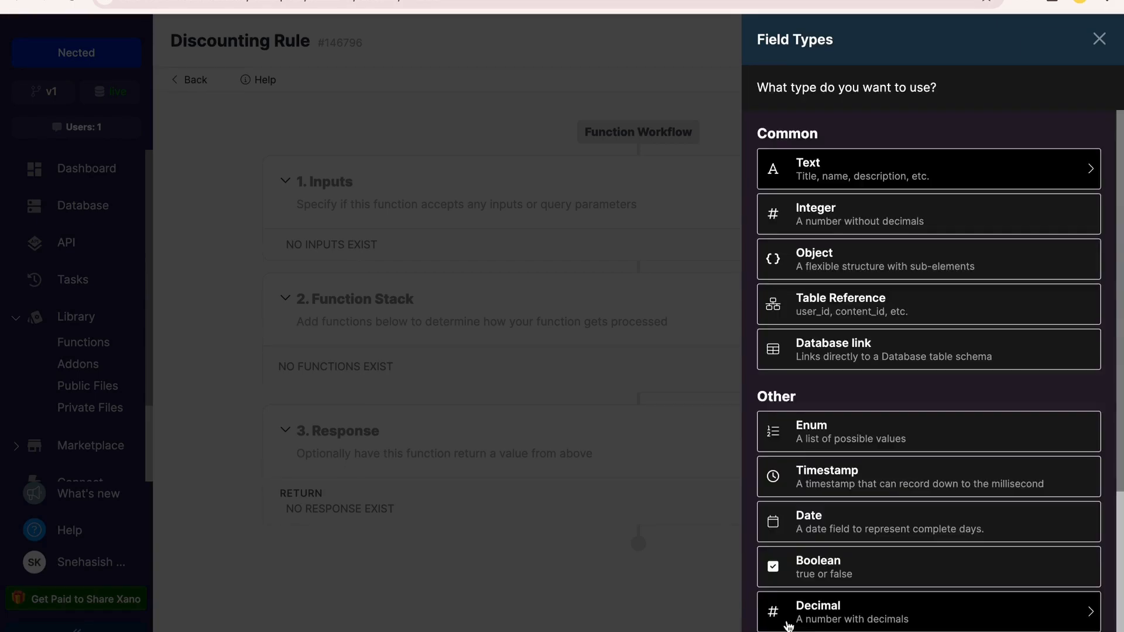
left_click(1098, 40)
Add an External API Request from APIs & Lambdas to the Discounting Rule function stack
mouse_move(507, 193)
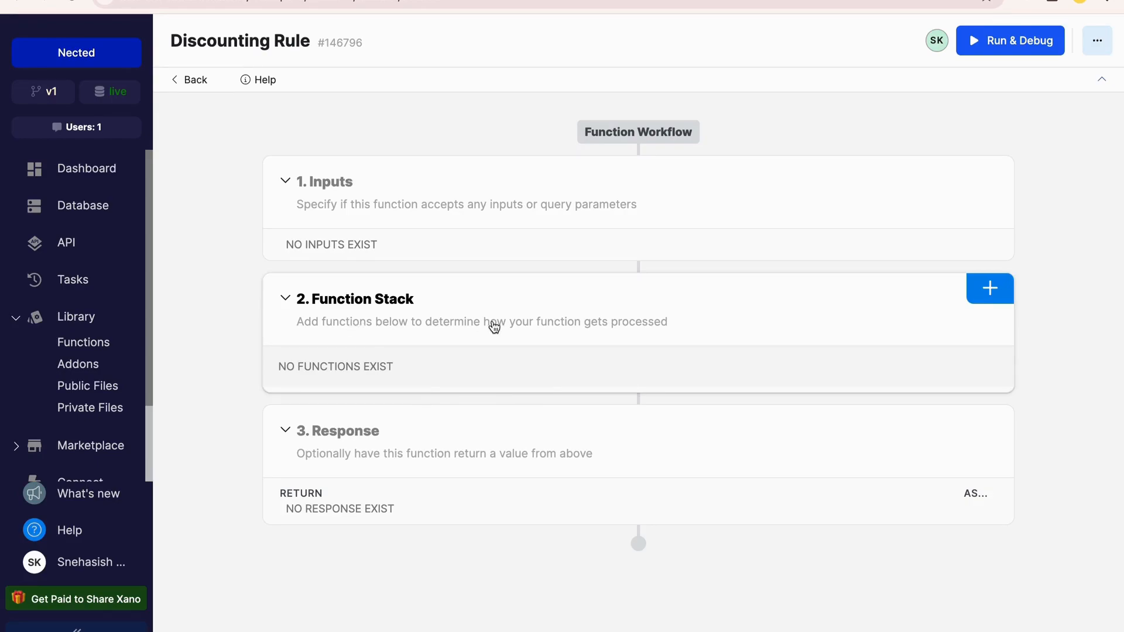
left_click(996, 292)
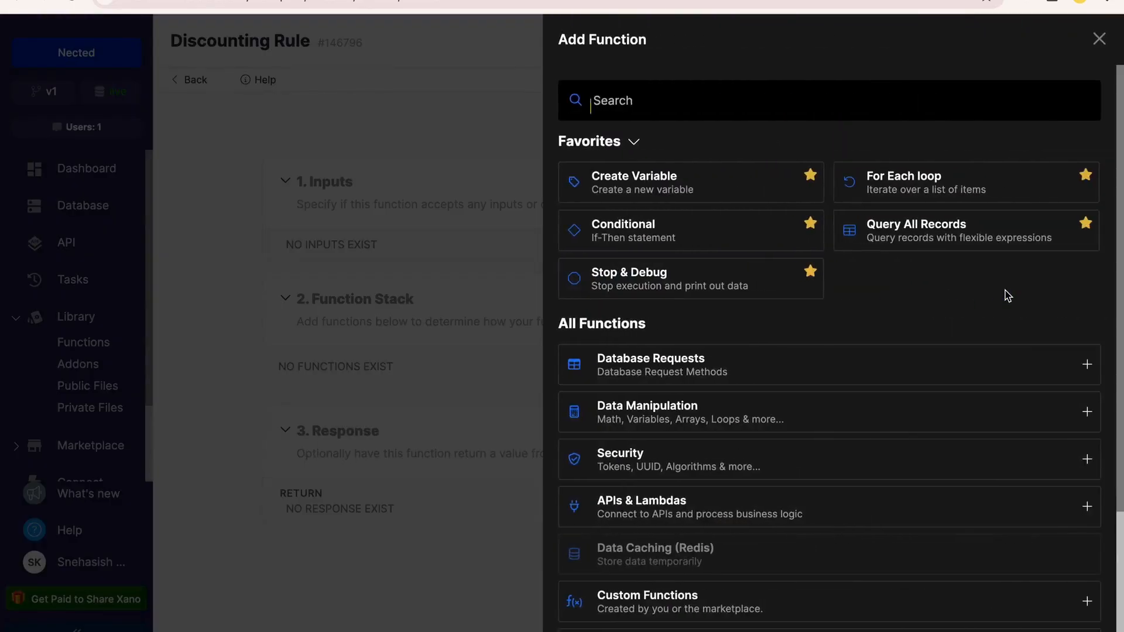
scroll(856, 438, "down", 3)
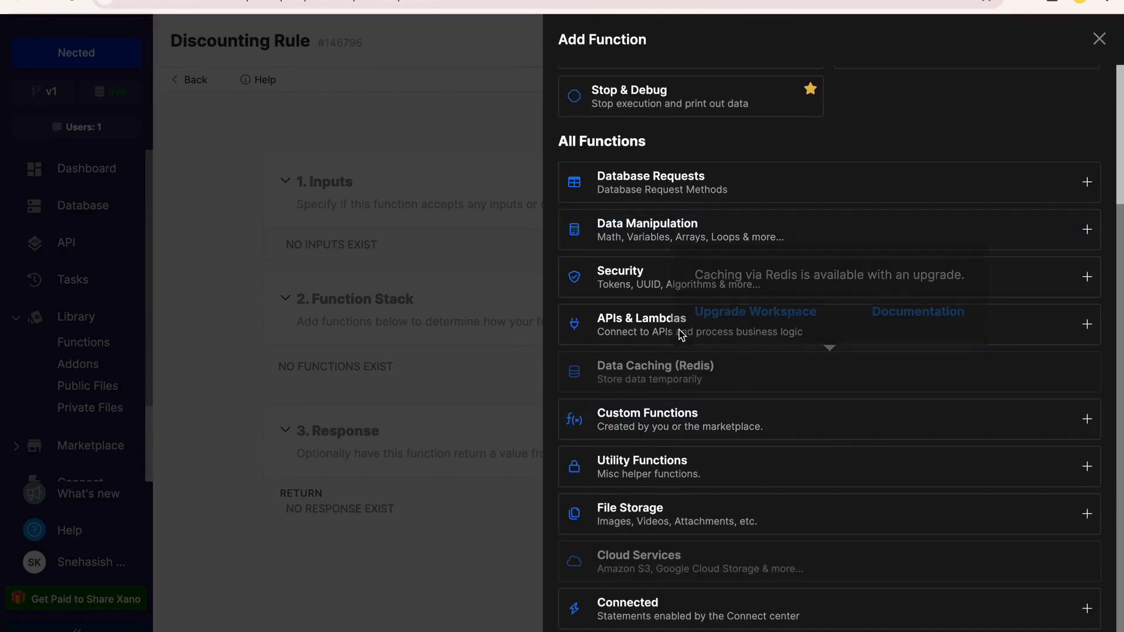
left_click(591, 336)
left_click(658, 374)
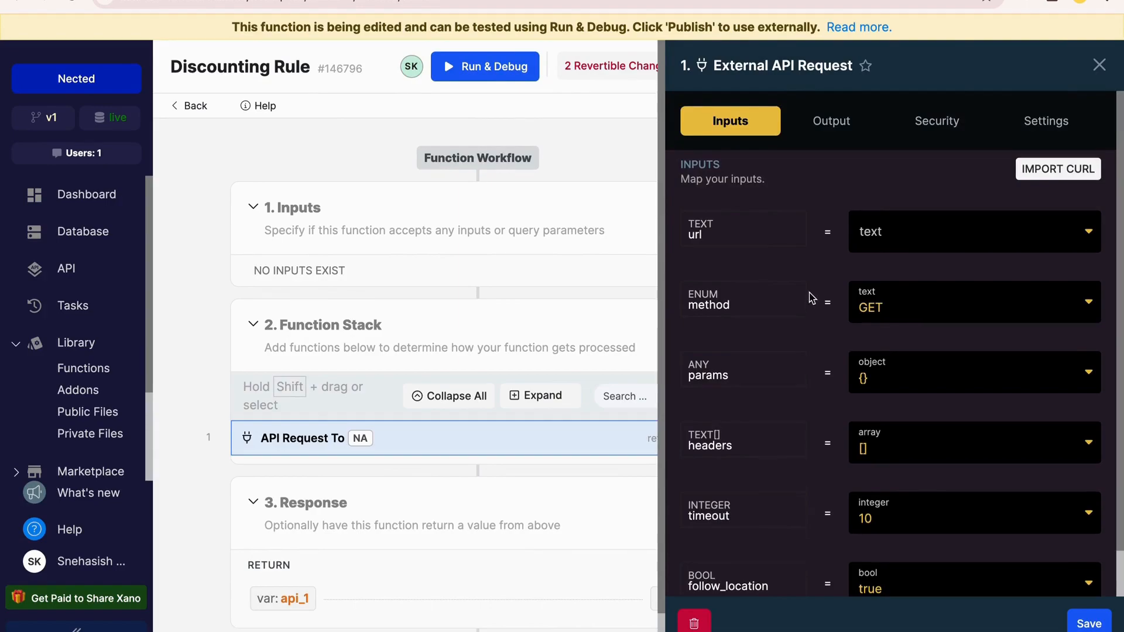
Import the copied Nected cURL command into the External API Request's inputs and save the request
left_click(1049, 173)
key("ctrl+v")
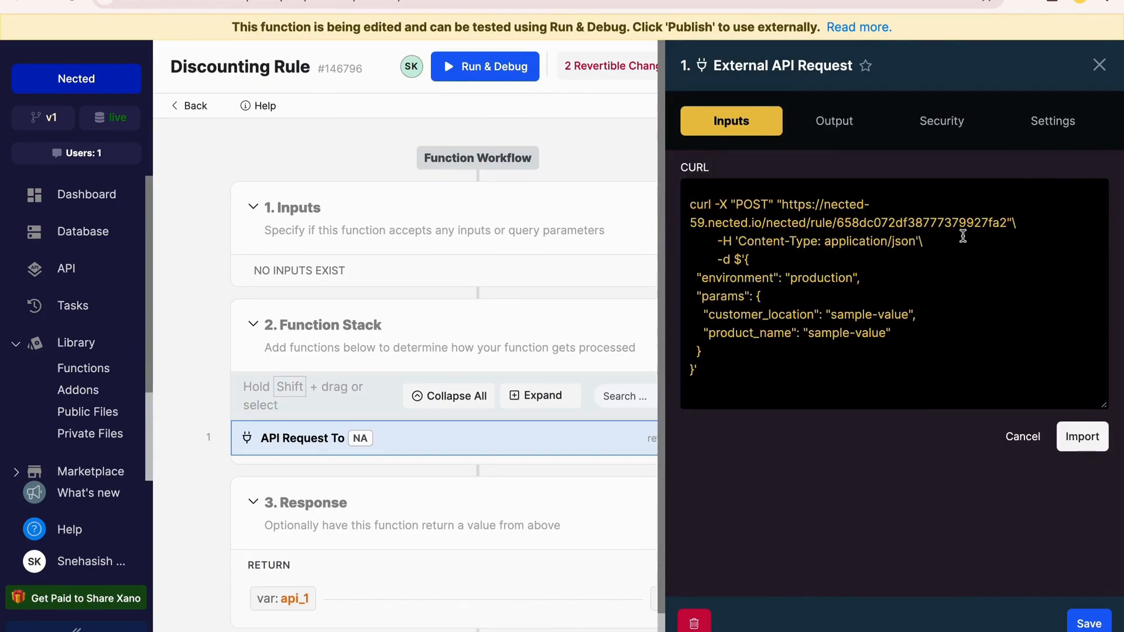
left_click(1082, 436)
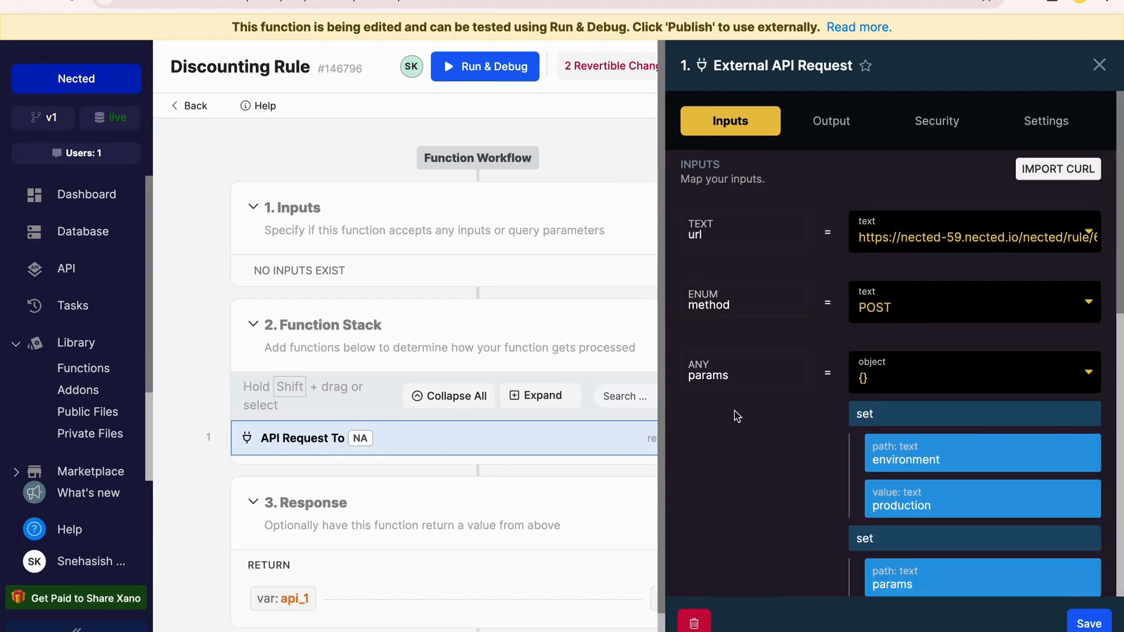
scroll(978, 276, "down", 10)
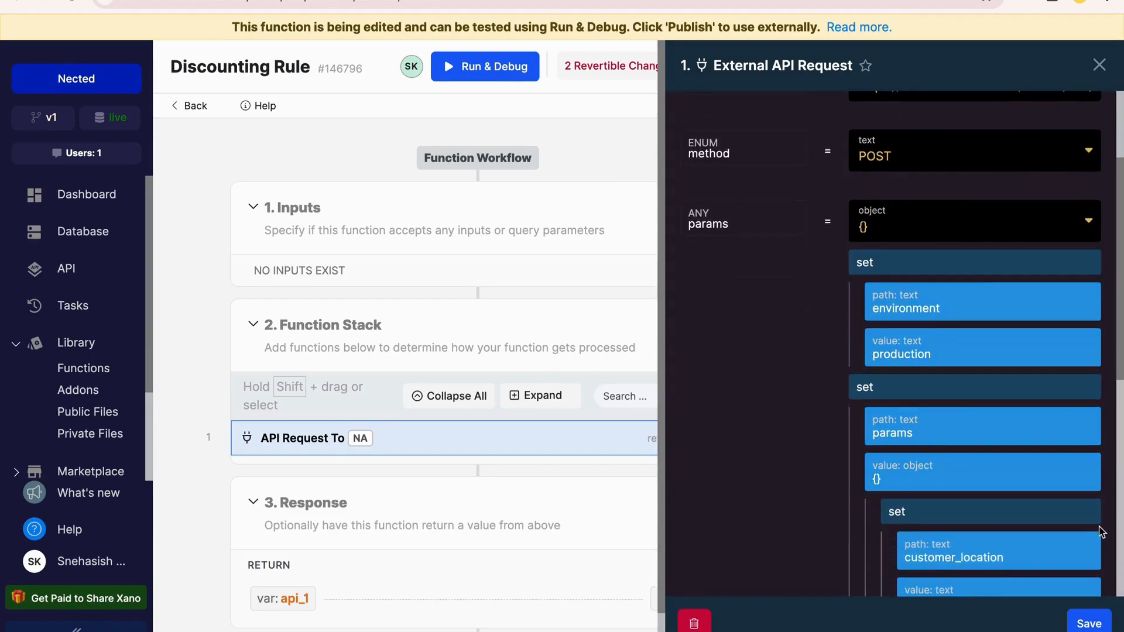
left_click(1089, 624)
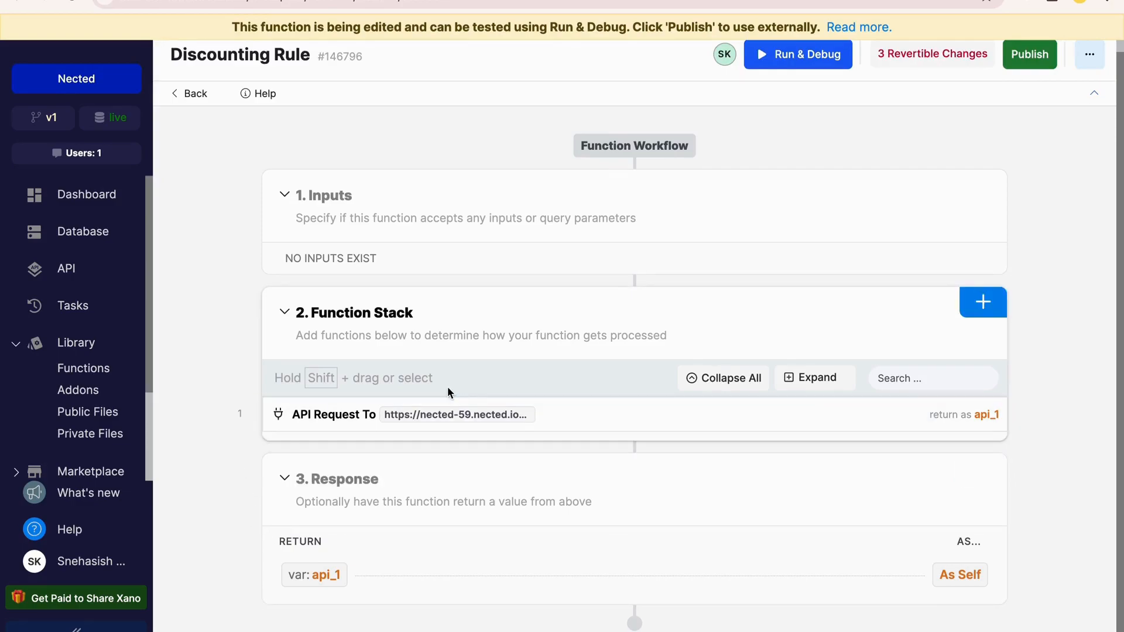
Run the Discounting Rule function in debug mode and examine the request and response in its result
left_click(802, 55)
left_click(1077, 623)
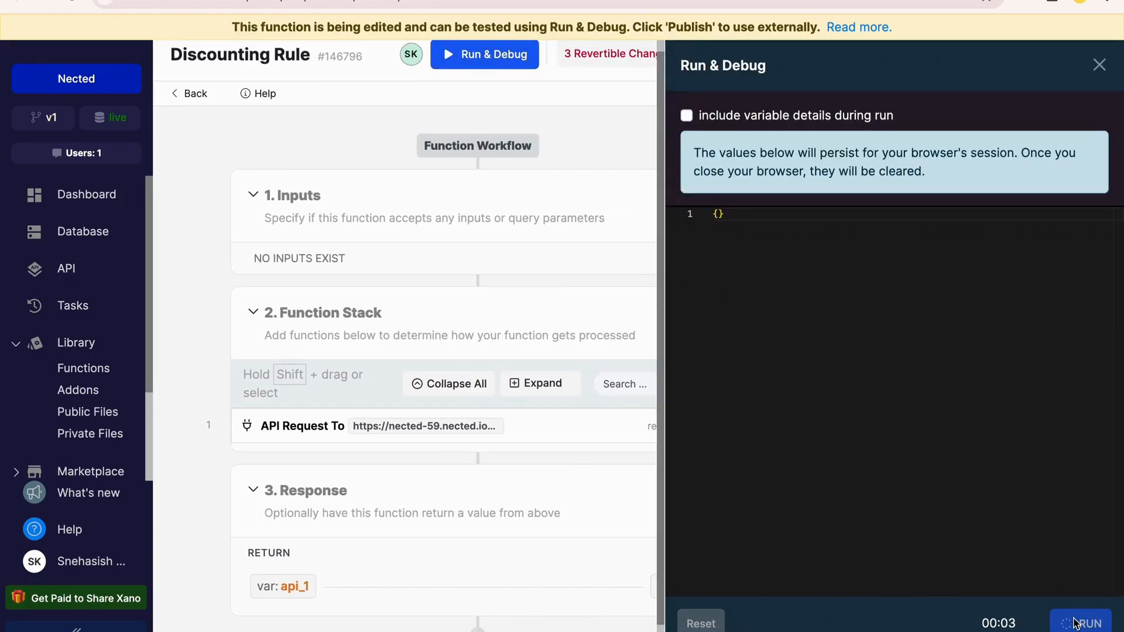
scroll(942, 348, "down", 2)
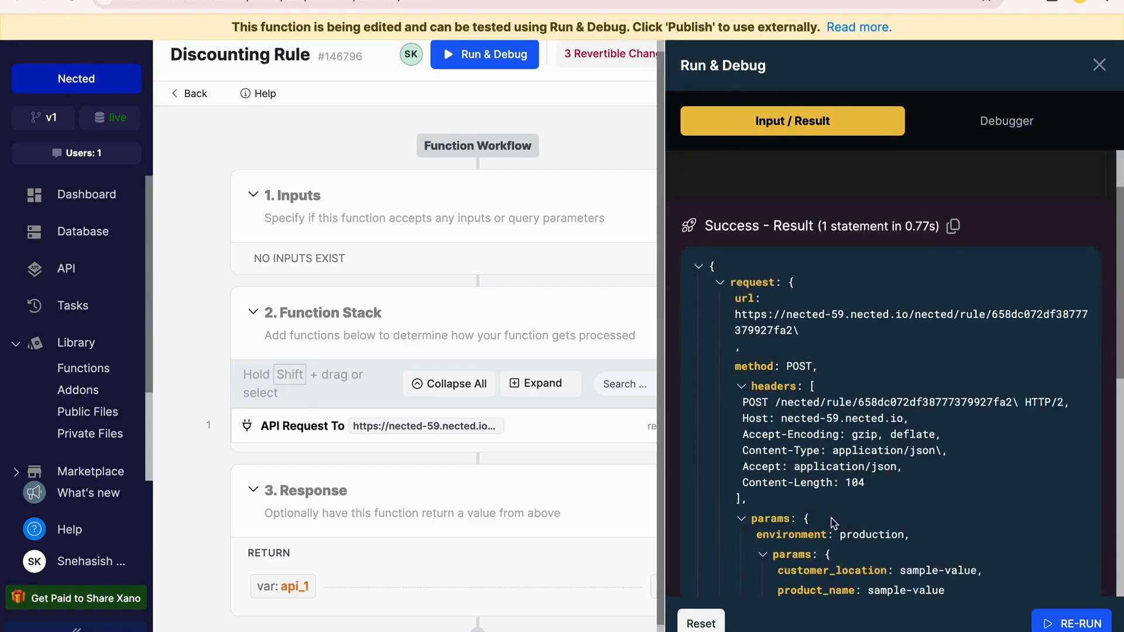
scroll(810, 426, "down", 5)
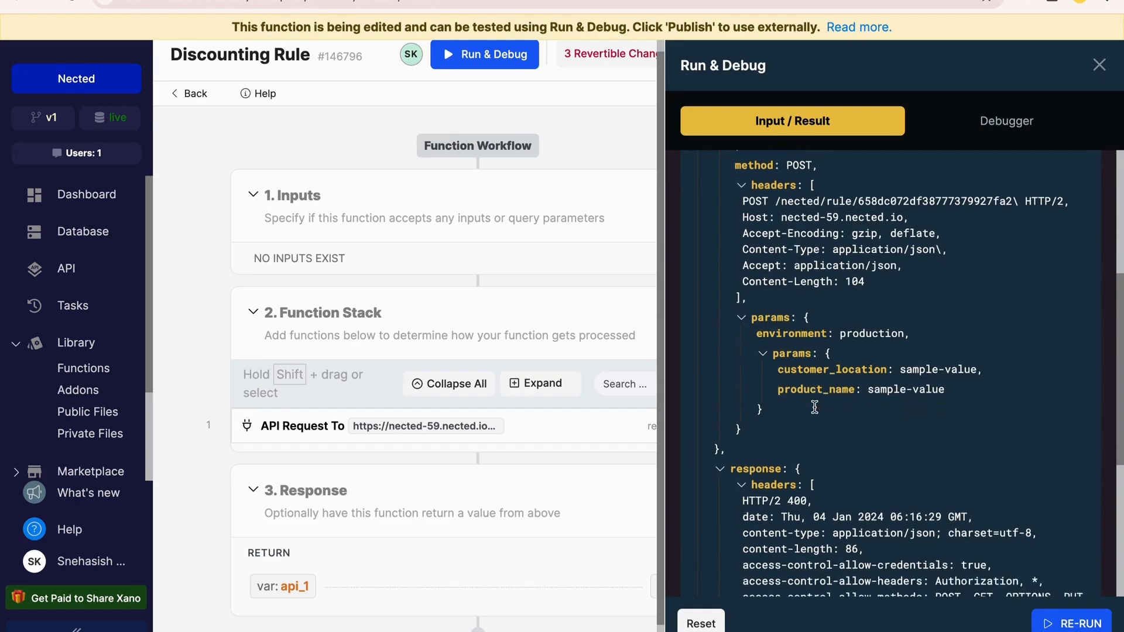
scroll(868, 500, "down", 5)
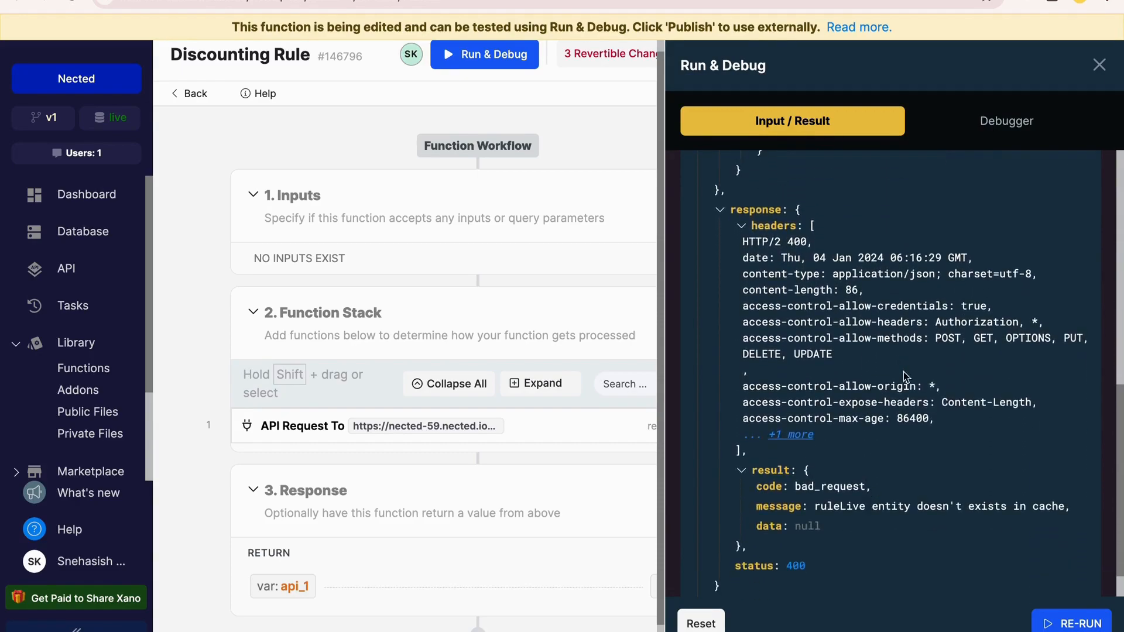
left_click(1099, 65)
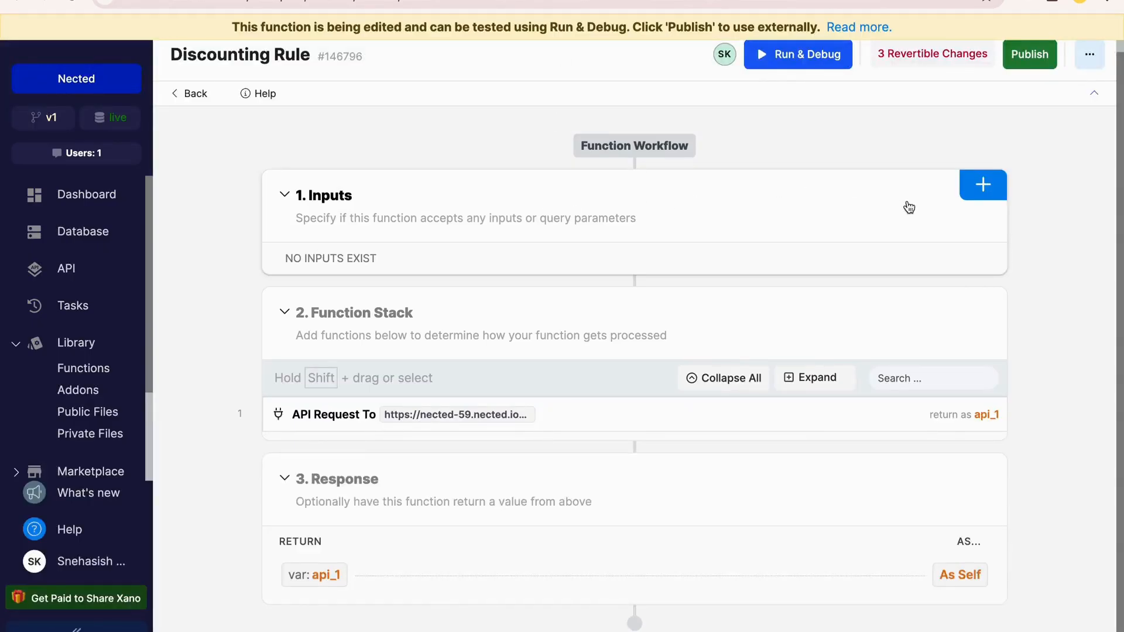
Add a database link to the Lead Scoring table as the function's inputs
left_click(989, 183)
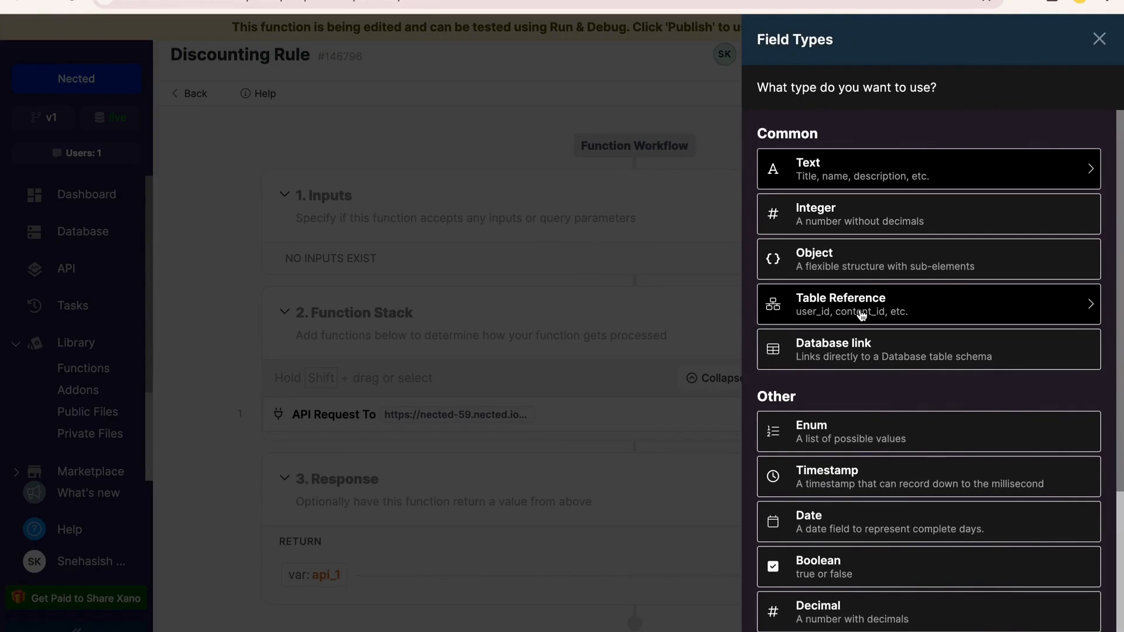
left_click(863, 361)
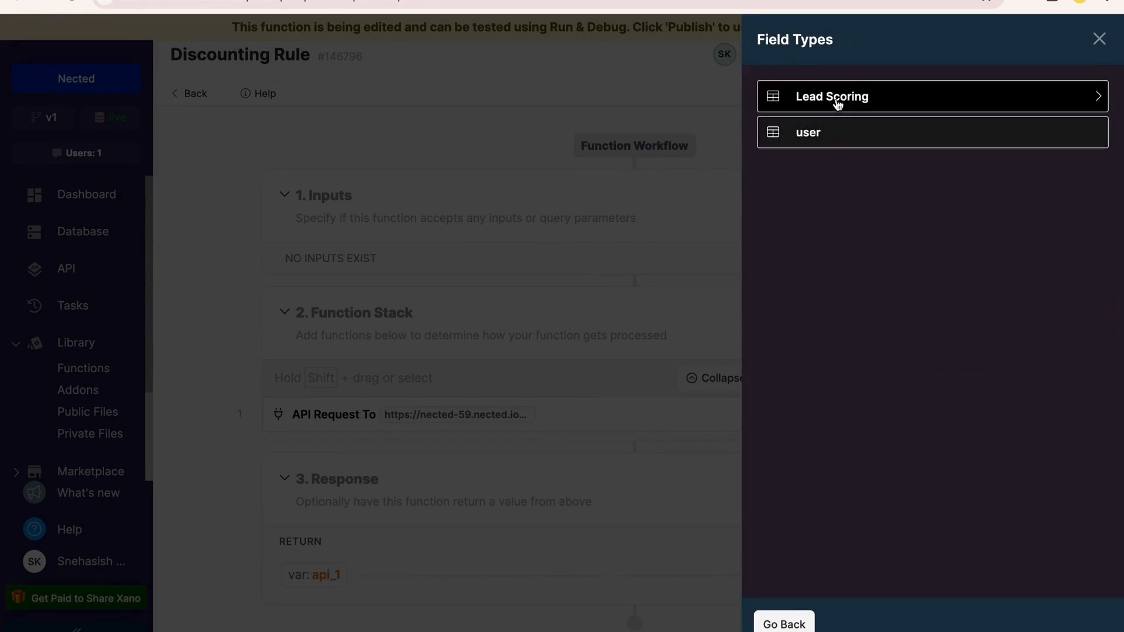
left_click(767, 103)
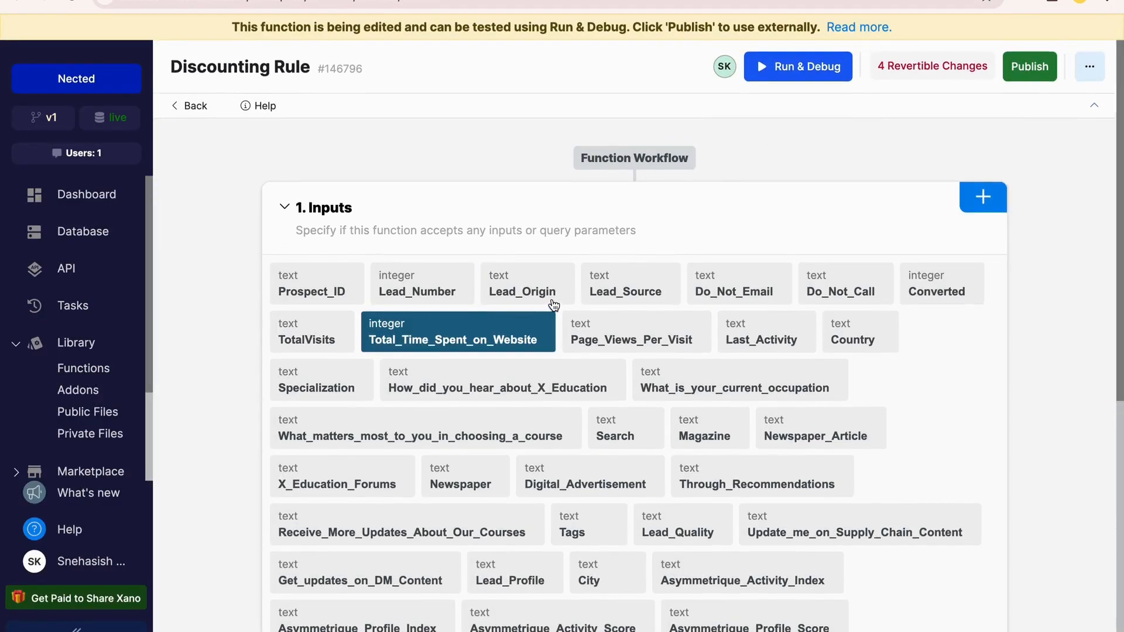
Inspect the Prospect_ID input's settings, including its Required option, and look over the rest of the function workflow
scroll(551, 296, "down", 1)
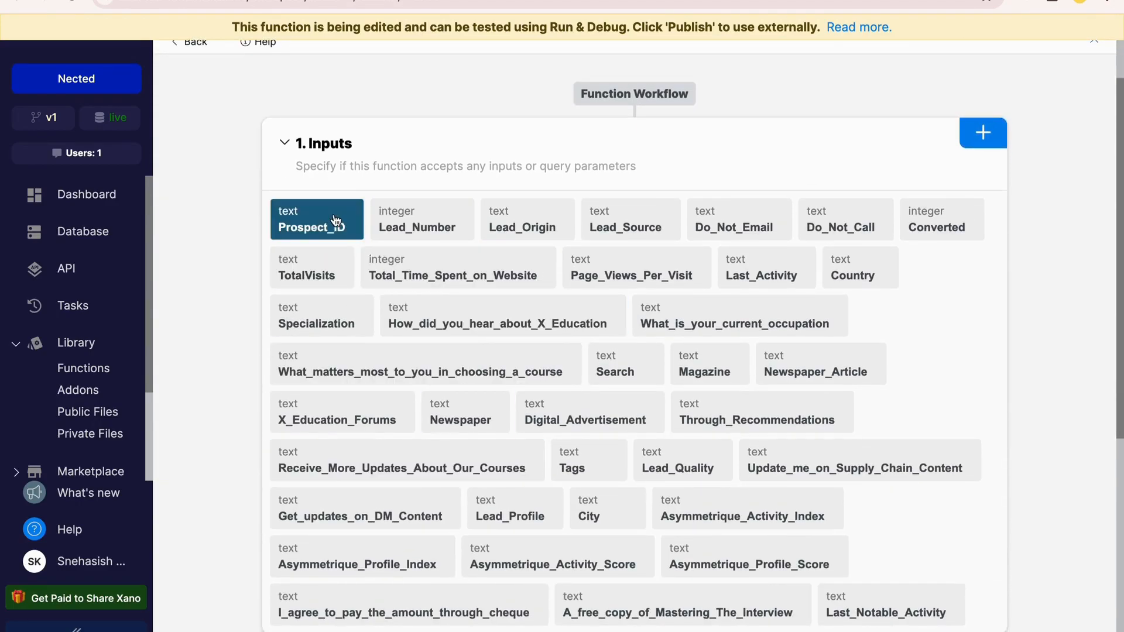
scroll(336, 221, "down", 2)
left_click(337, 130)
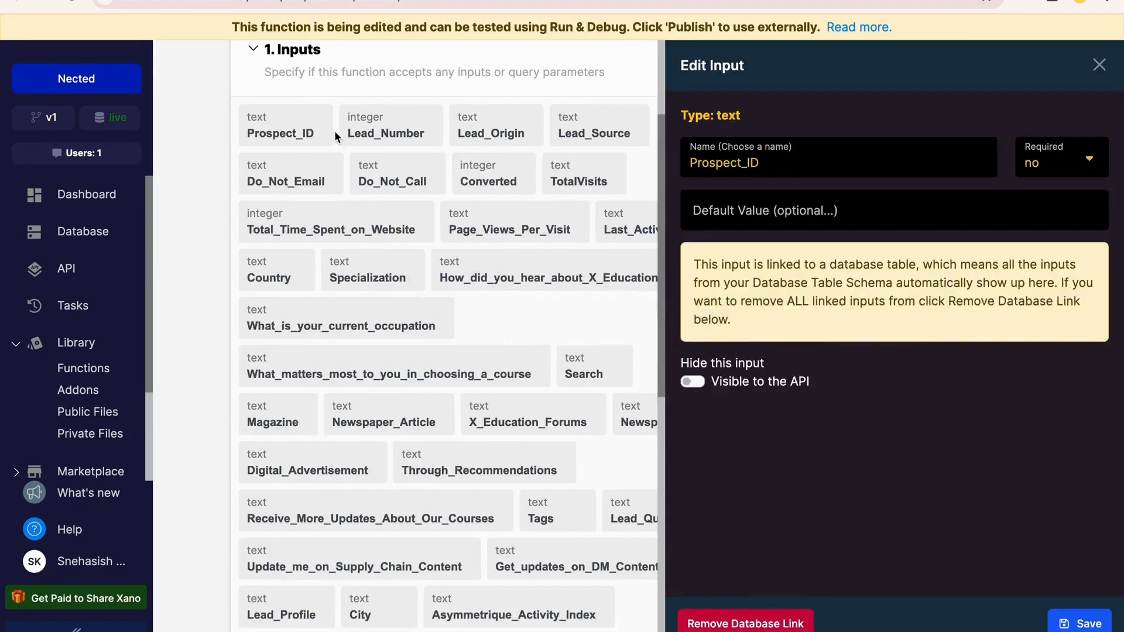
left_click(1085, 161)
left_click(1045, 96)
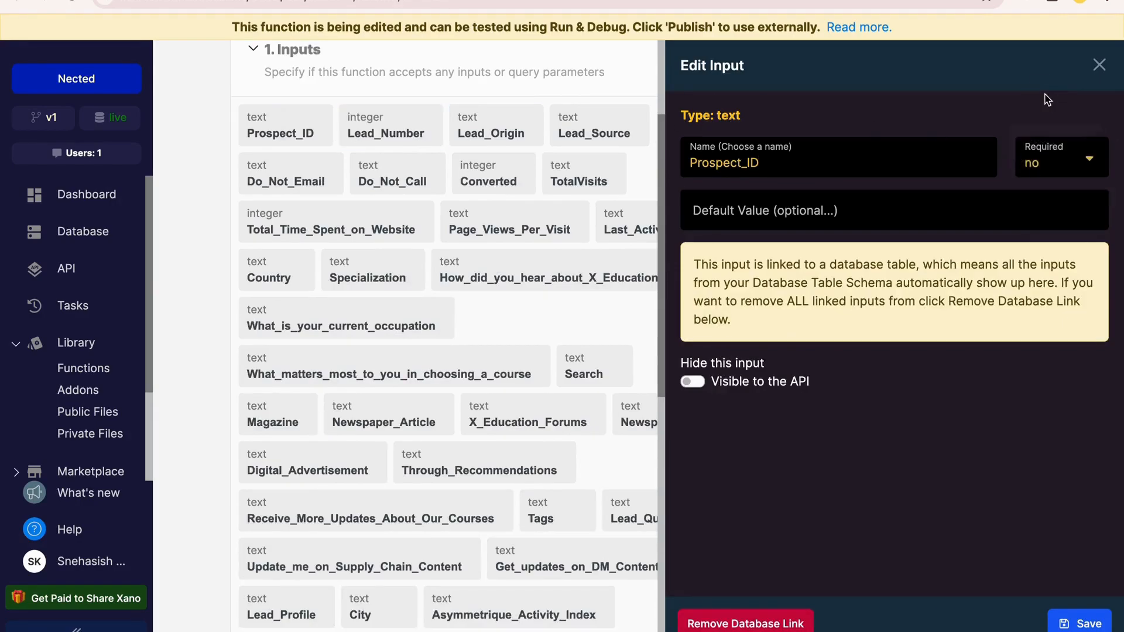
left_click(1099, 66)
scroll(761, 322, "down", 3)
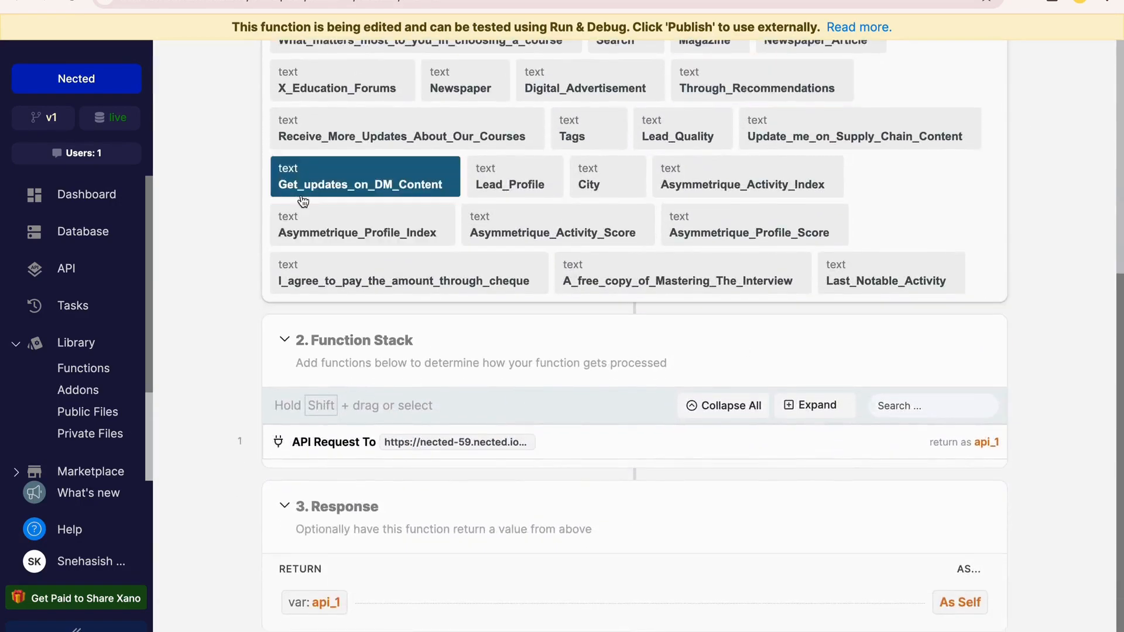
mouse_move(529, 391)
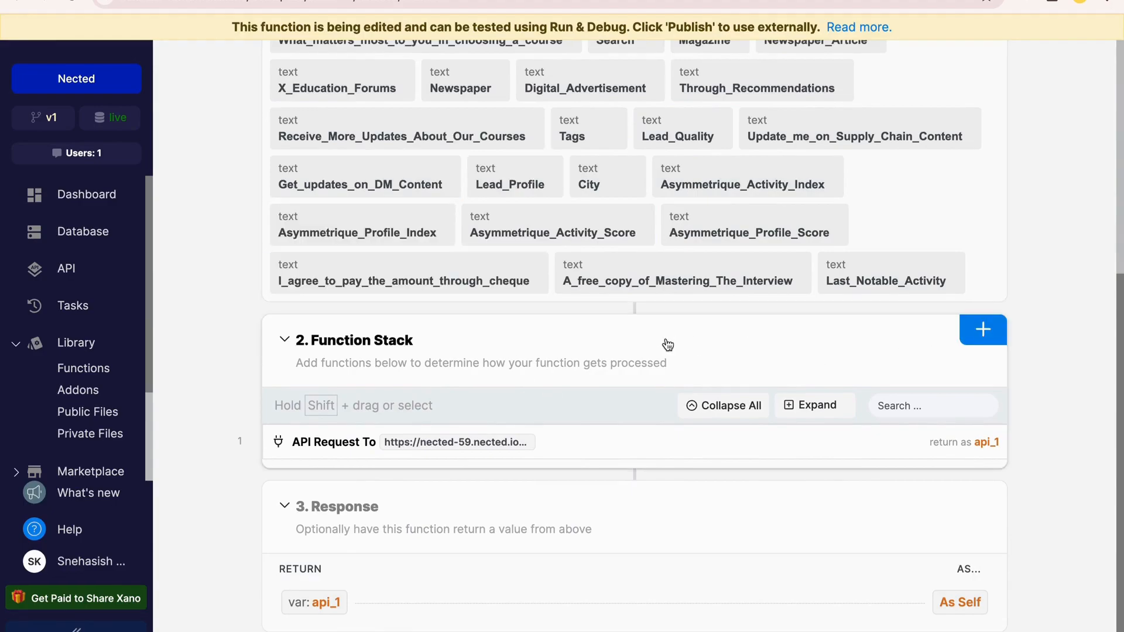
left_click(970, 341)
scroll(891, 377, "down", 3)
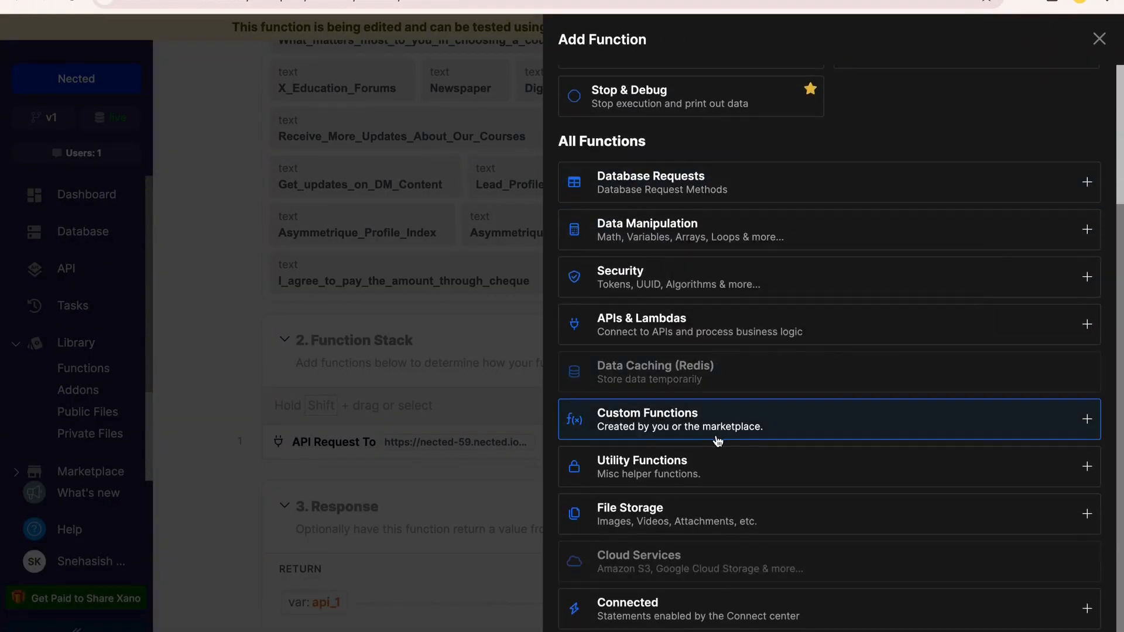
left_click(718, 440)
left_click(717, 456)
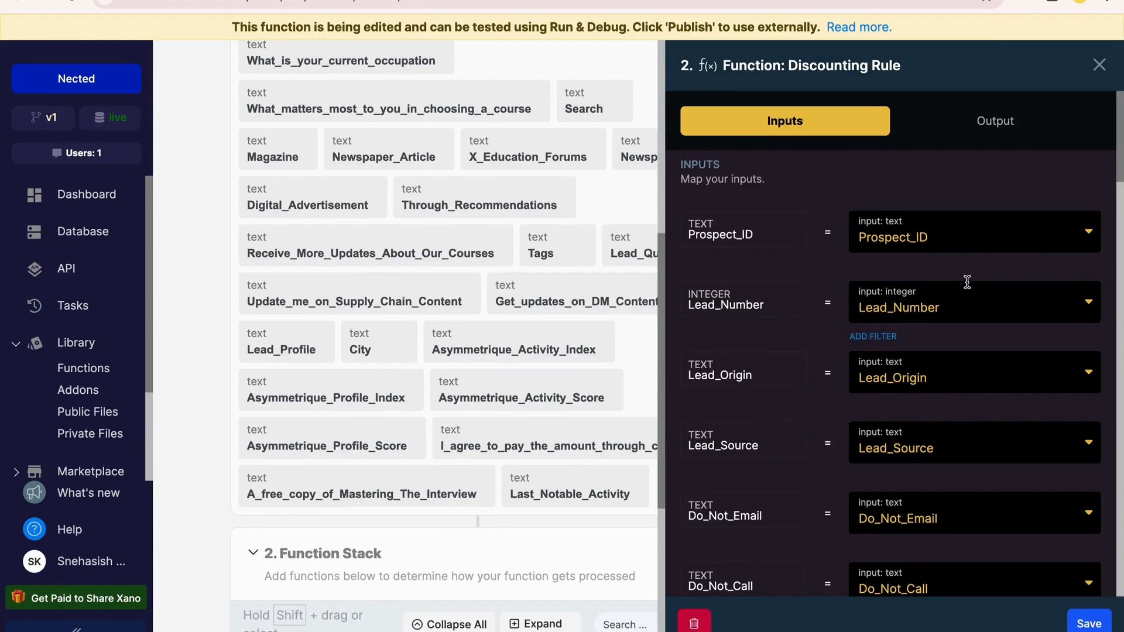
left_click(1099, 64)
scroll(820, 410, "down", 1)
left_click(1019, 414)
left_click(1019, 415)
left_click(1019, 414)
left_click(935, 556)
left_click(729, 146)
Add a Conditional to the function stack and use the Prospect_ID input as the first operand of its expression
left_click(973, 304)
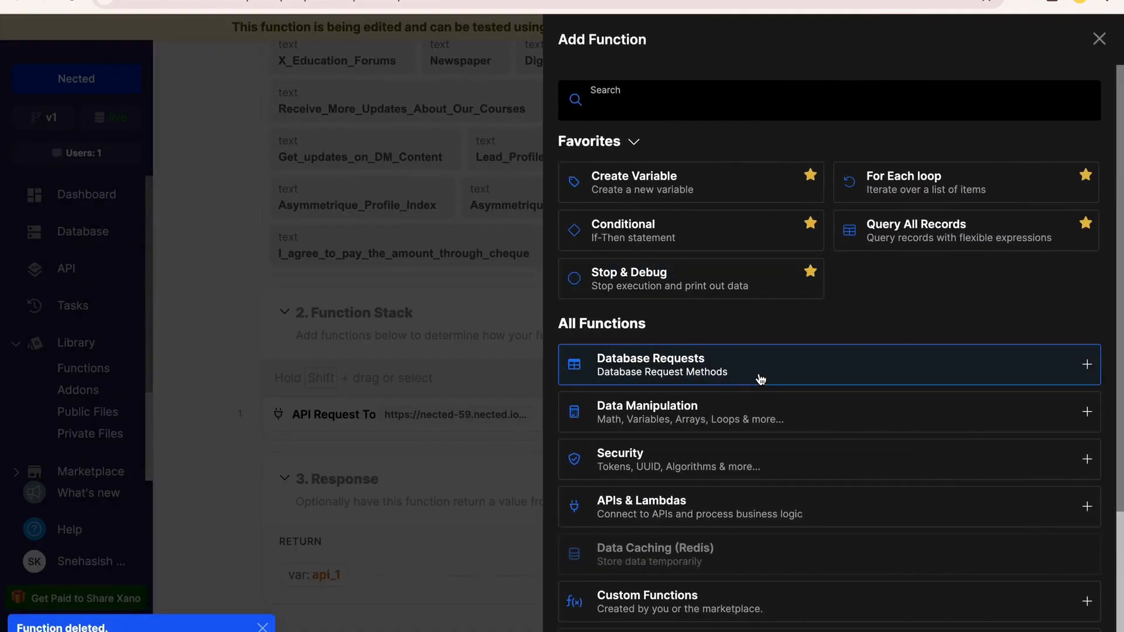
scroll(732, 377, "down", 3)
scroll(729, 546, "up", 3)
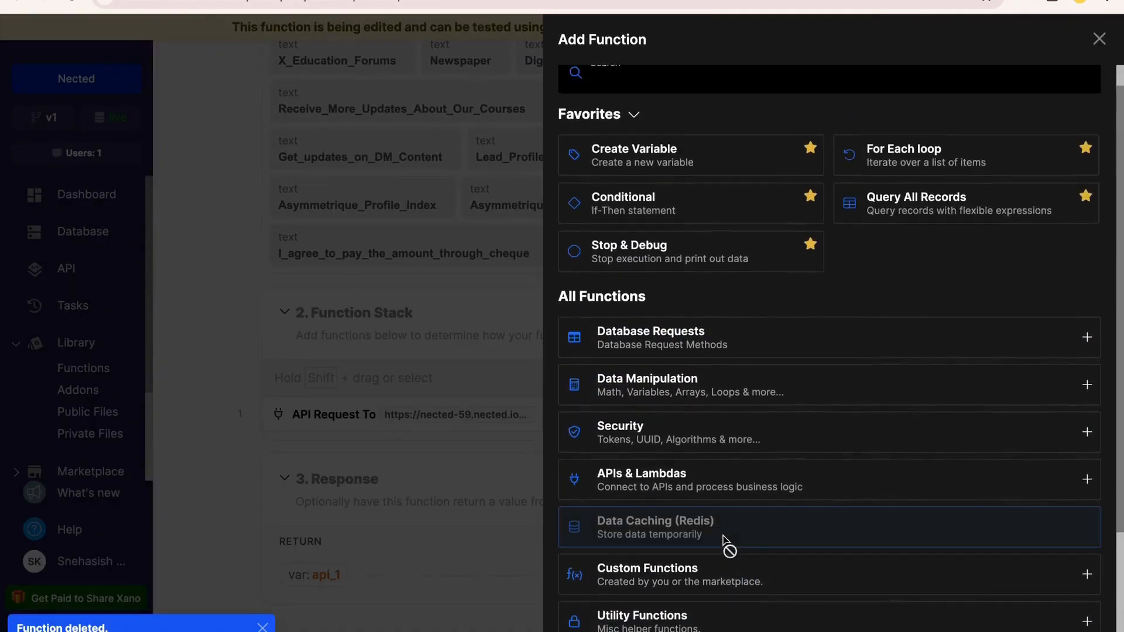
key("Escape")
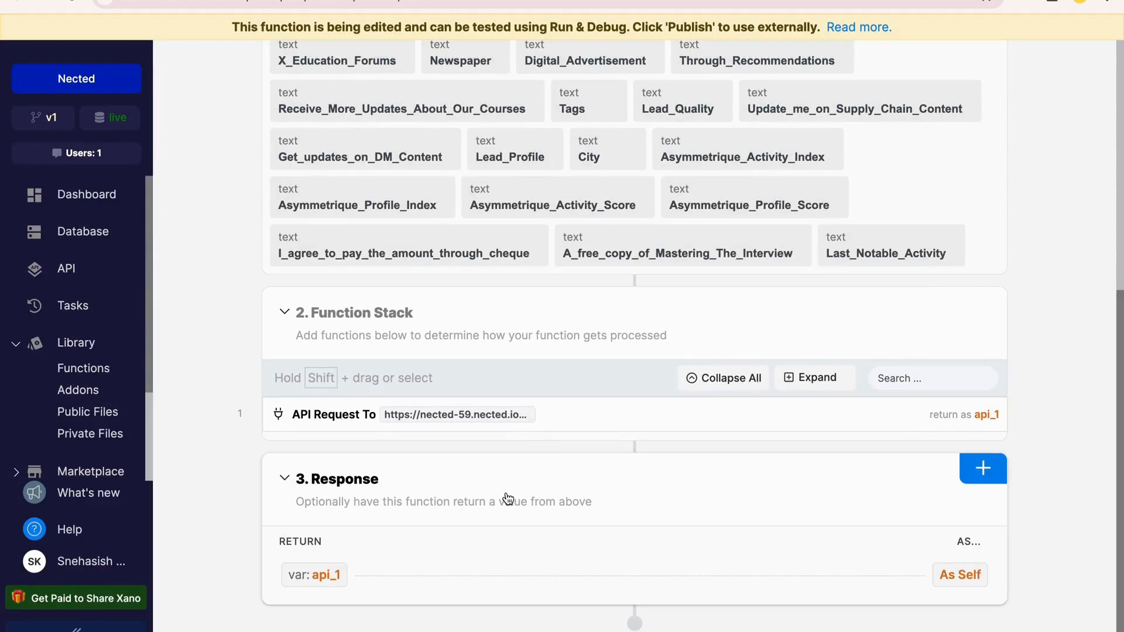
left_click(318, 434)
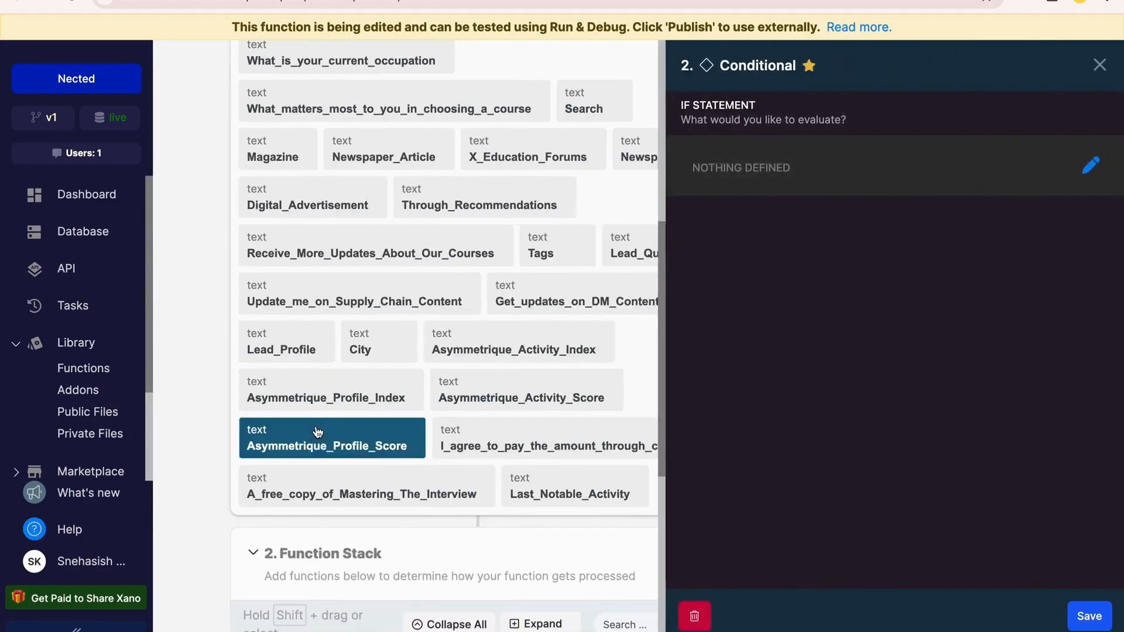
left_click(1087, 166)
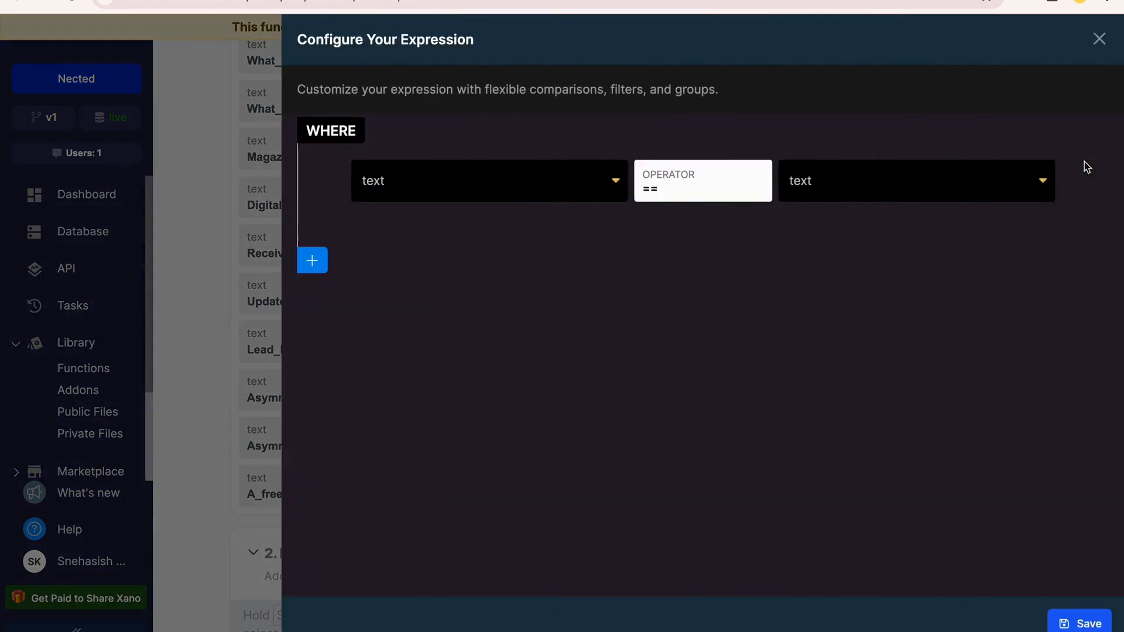
left_click(520, 173)
left_click(507, 284)
Examine the input, variable, environment, auth, action and constant options available for the expression's comparison value
left_click(803, 177)
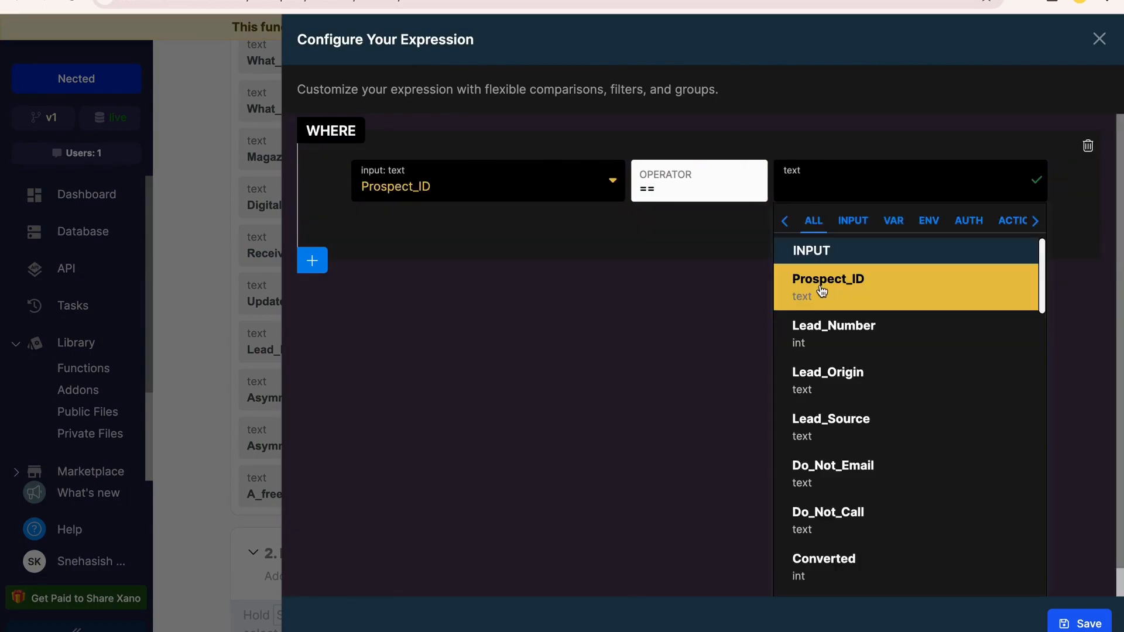
left_click(892, 223)
left_click(930, 223)
left_click(970, 223)
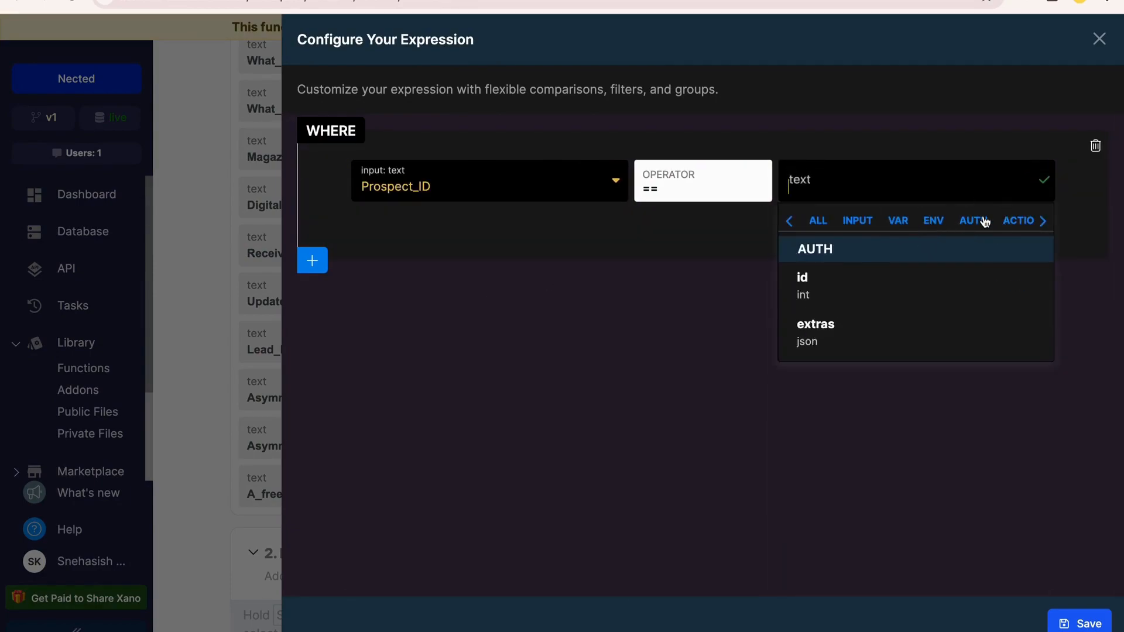
left_click(1015, 223)
left_click(1045, 223)
left_click(999, 221)
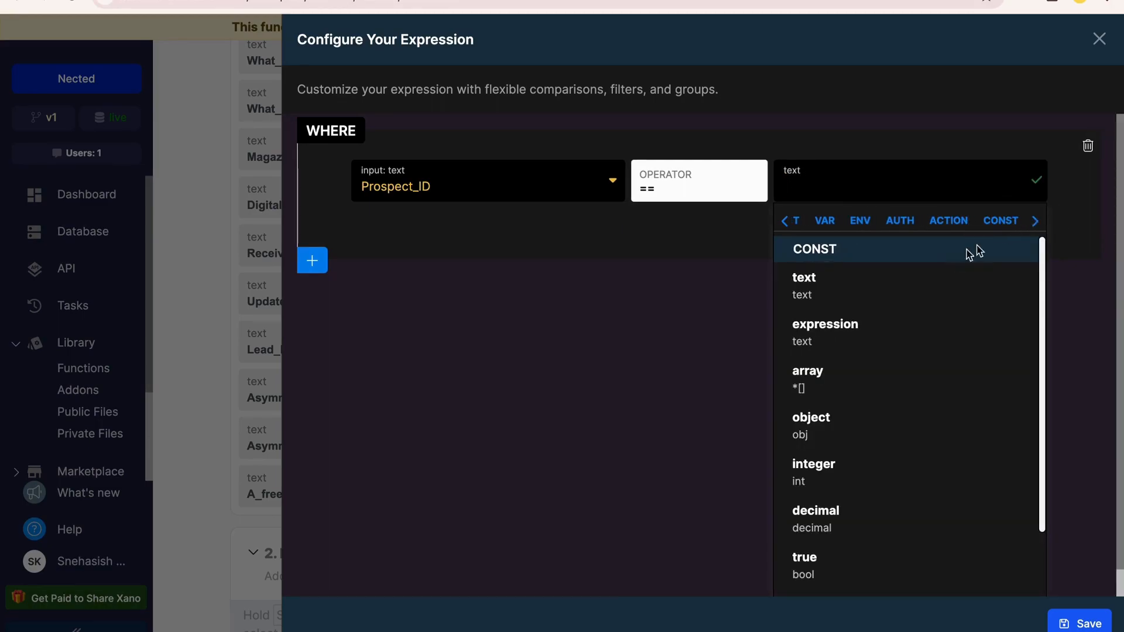
left_click(1030, 228)
left_click(911, 228)
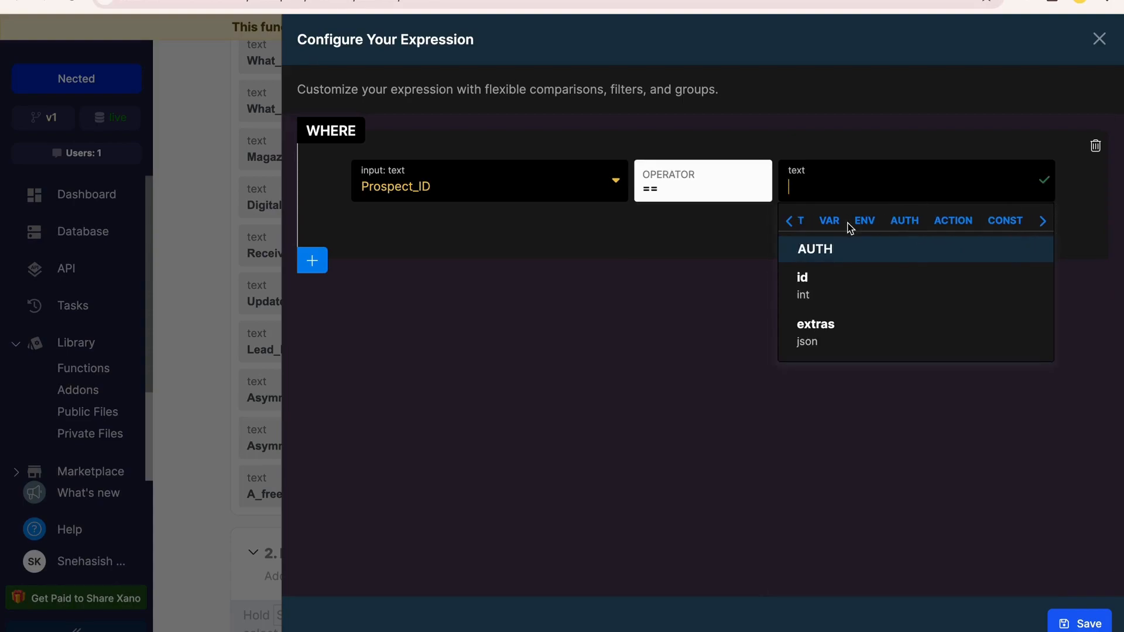
left_click(866, 227)
left_click(831, 229)
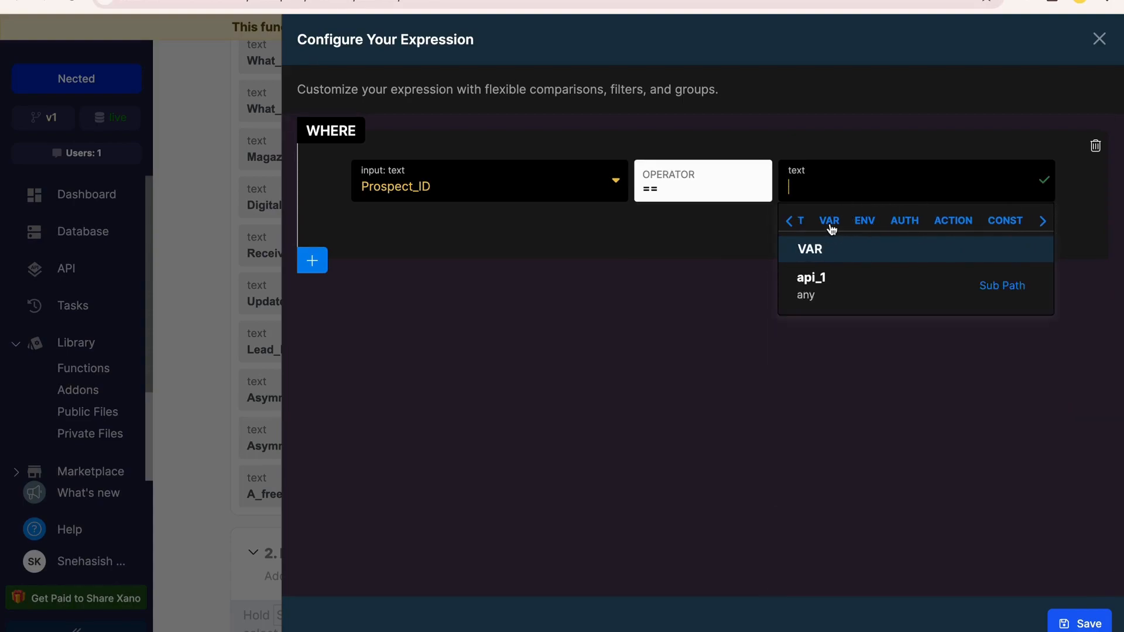
left_click(790, 227)
left_click(859, 229)
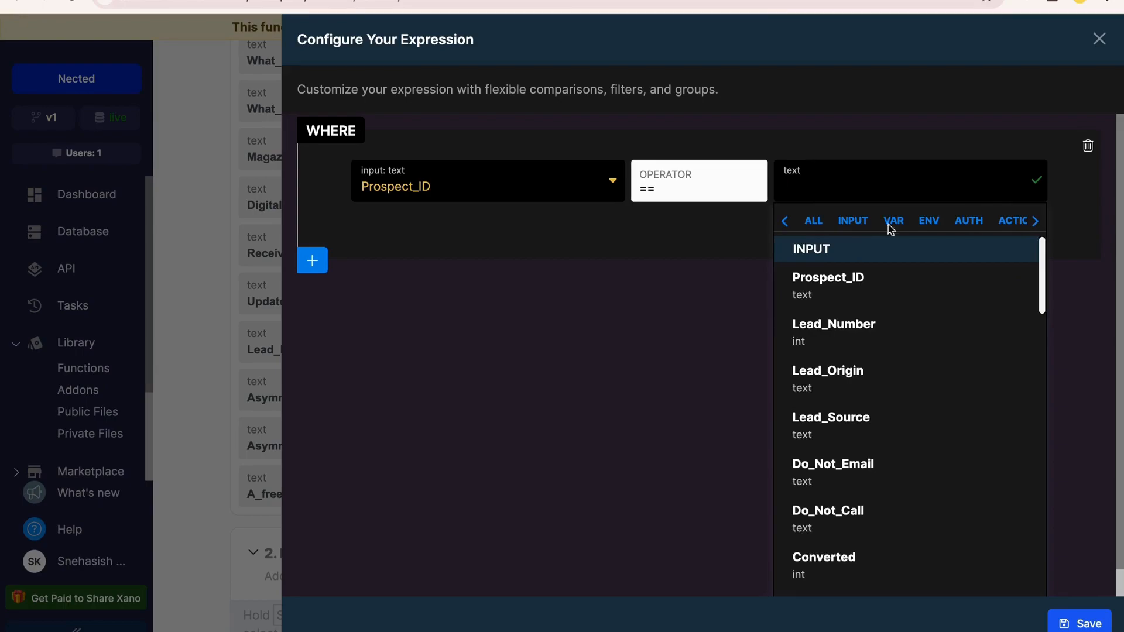
left_click(1038, 229)
Use a text constant as the value compared with Prospect_ID, and save the expression and the Conditional
left_click(1002, 220)
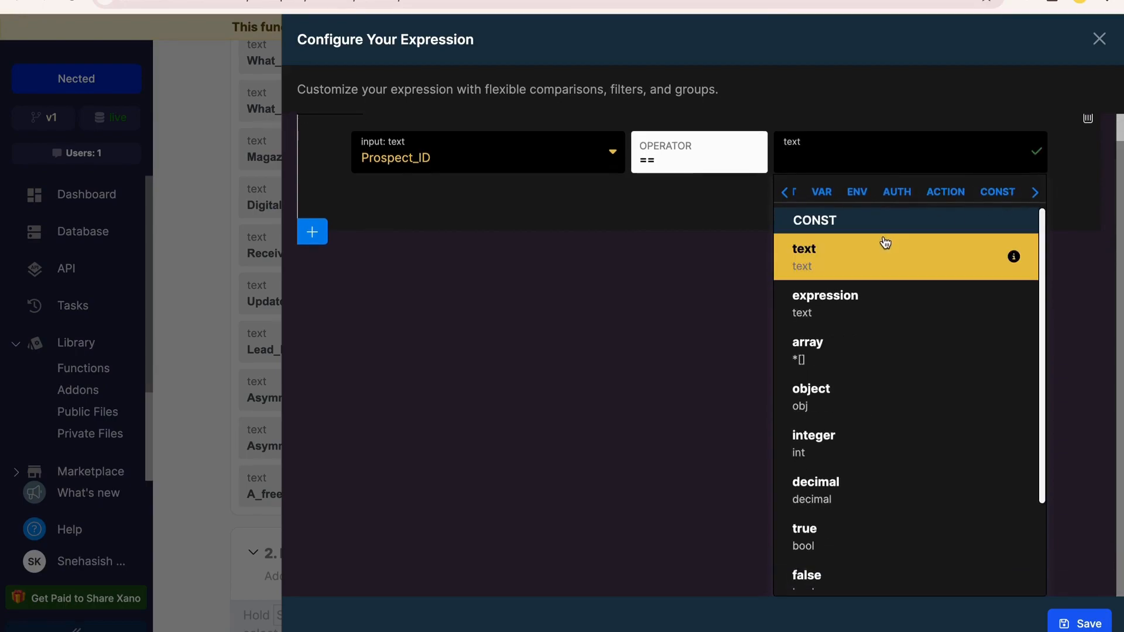
left_click(885, 243)
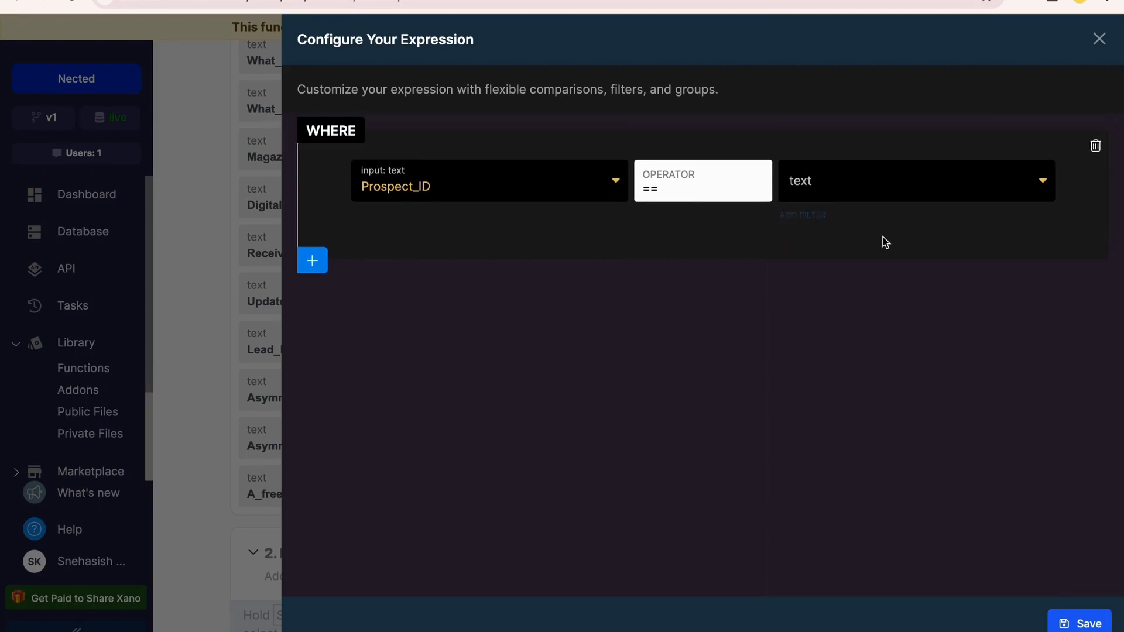
left_click(1091, 624)
left_click(1087, 622)
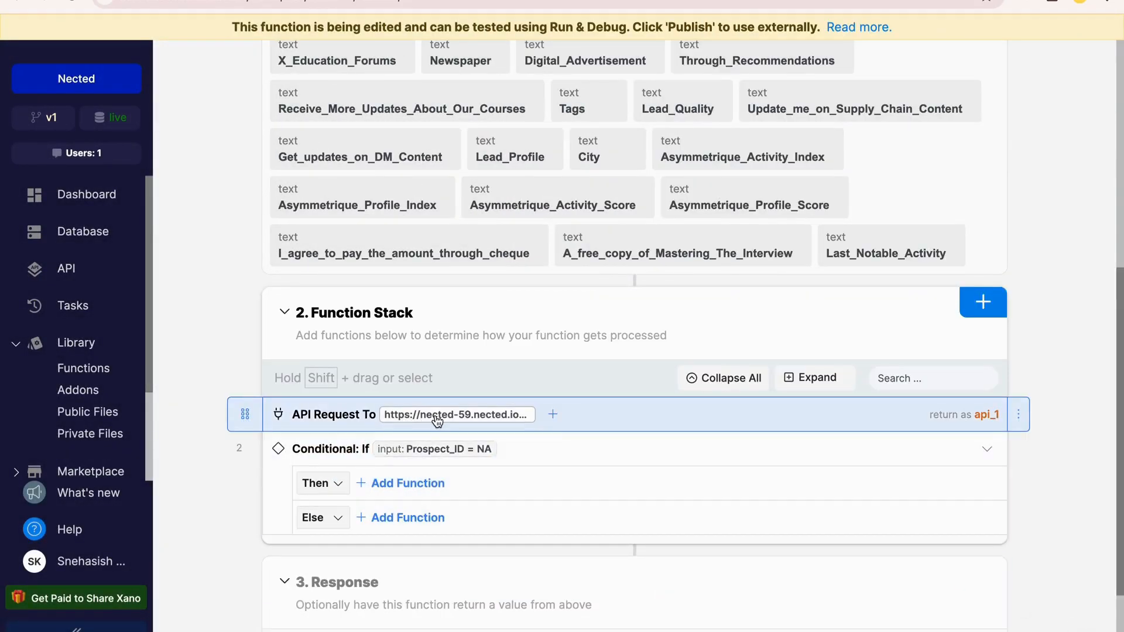
Move the API request into the Conditional's Then branch and add a Stop & Debug function to its Else branch
left_click_drag(242, 413, 424, 452)
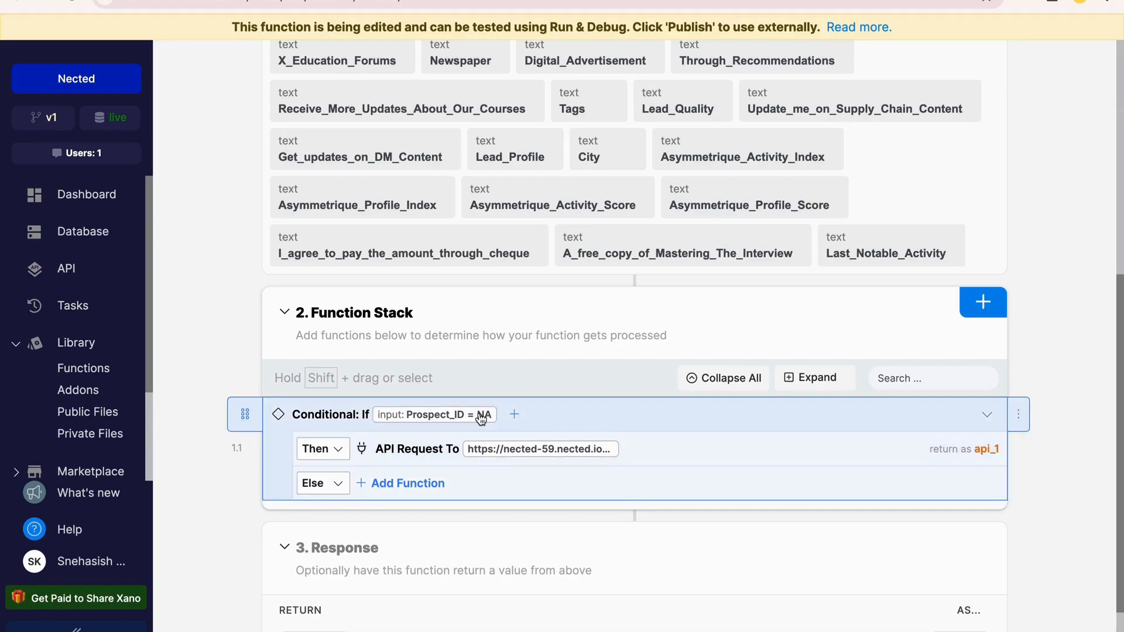
left_click(416, 482)
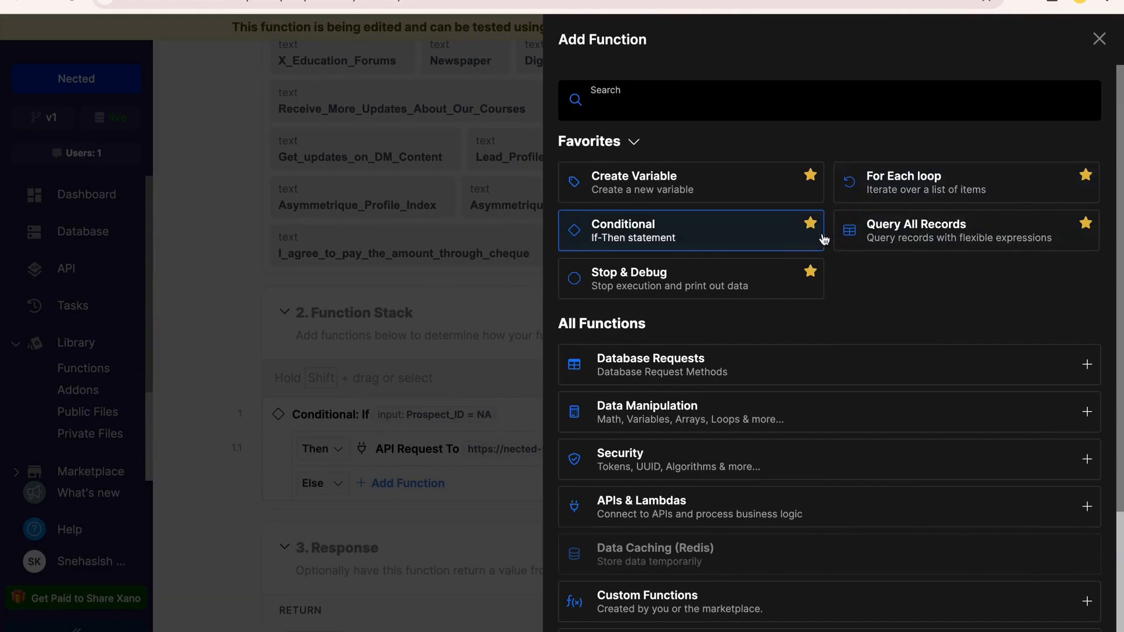
left_click(752, 270)
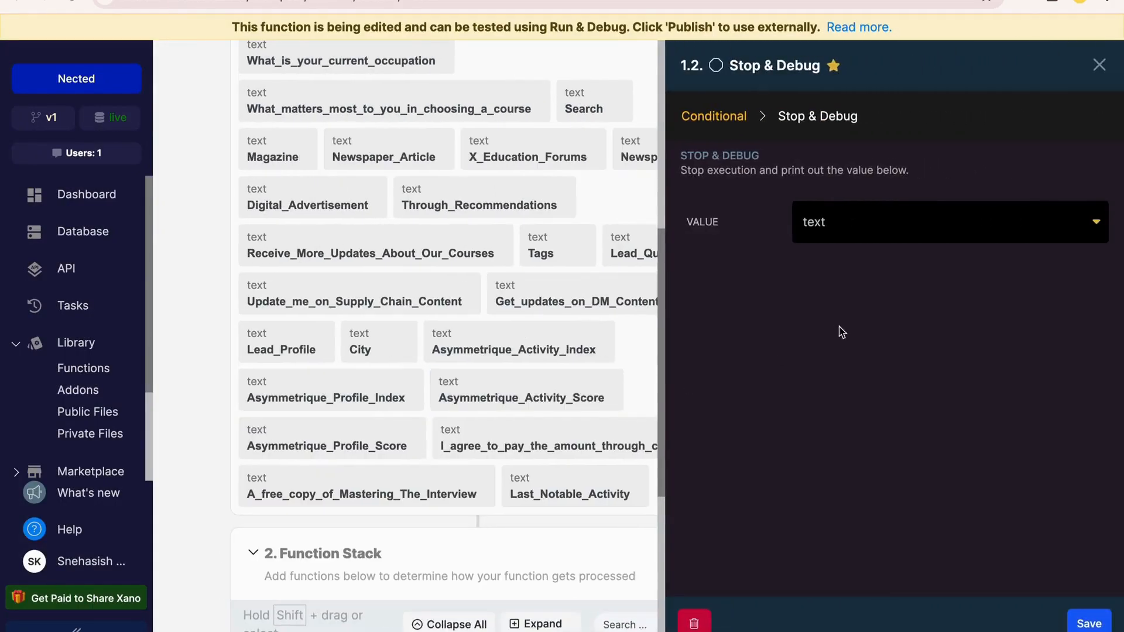
left_click(1088, 623)
Set the Stop & Debug function's value to the Lead_Number input and save it
left_click(469, 486)
left_click(869, 231)
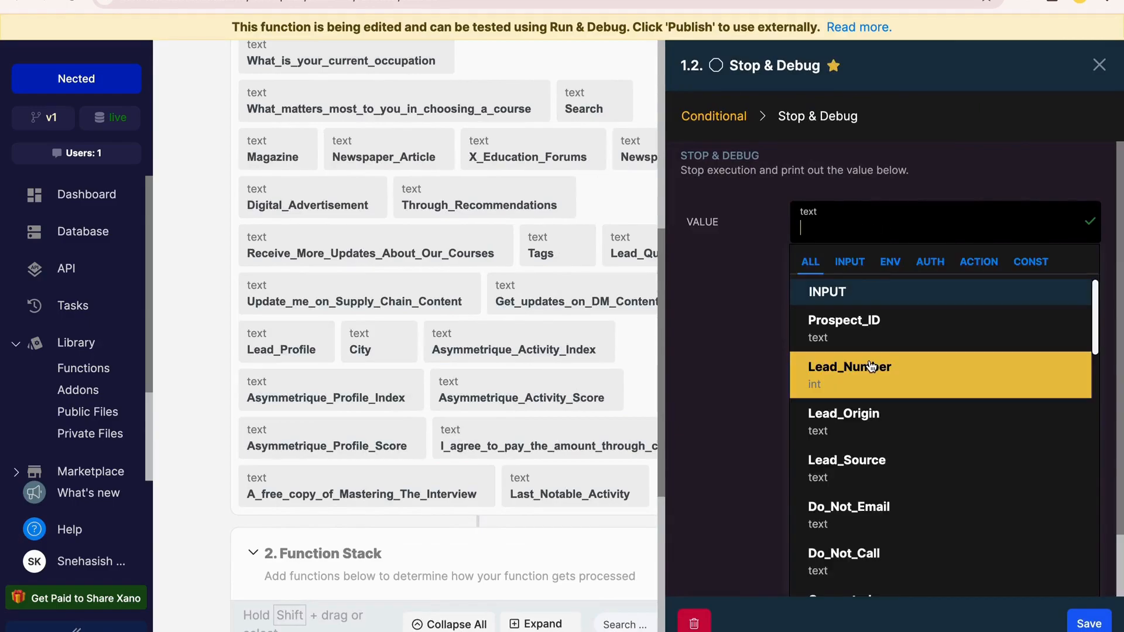
left_click(872, 368)
left_click(1089, 623)
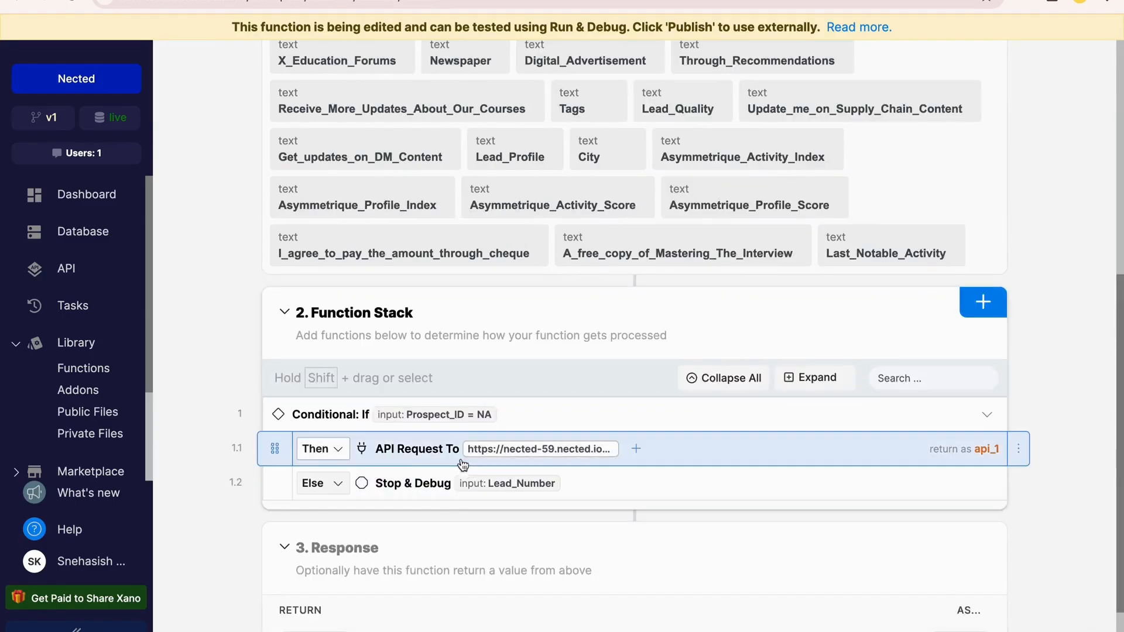
Change the Conditional's comparison value to the Prospect_ID input and save the expression and the Conditional
left_click(462, 417)
left_click(1083, 166)
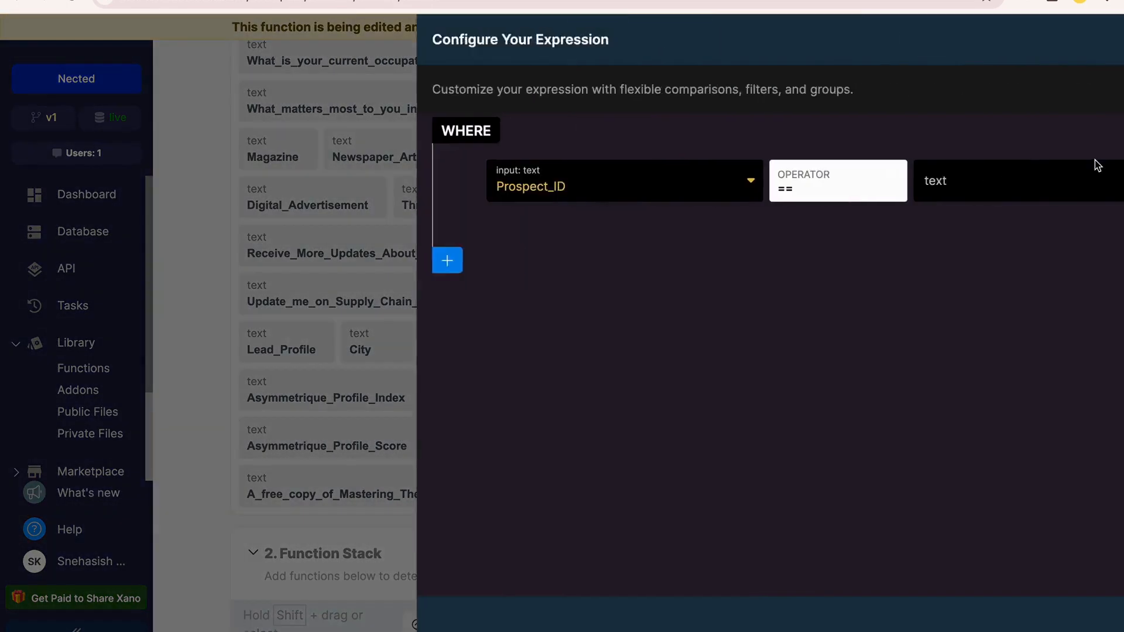
left_click(931, 188)
left_click(881, 290)
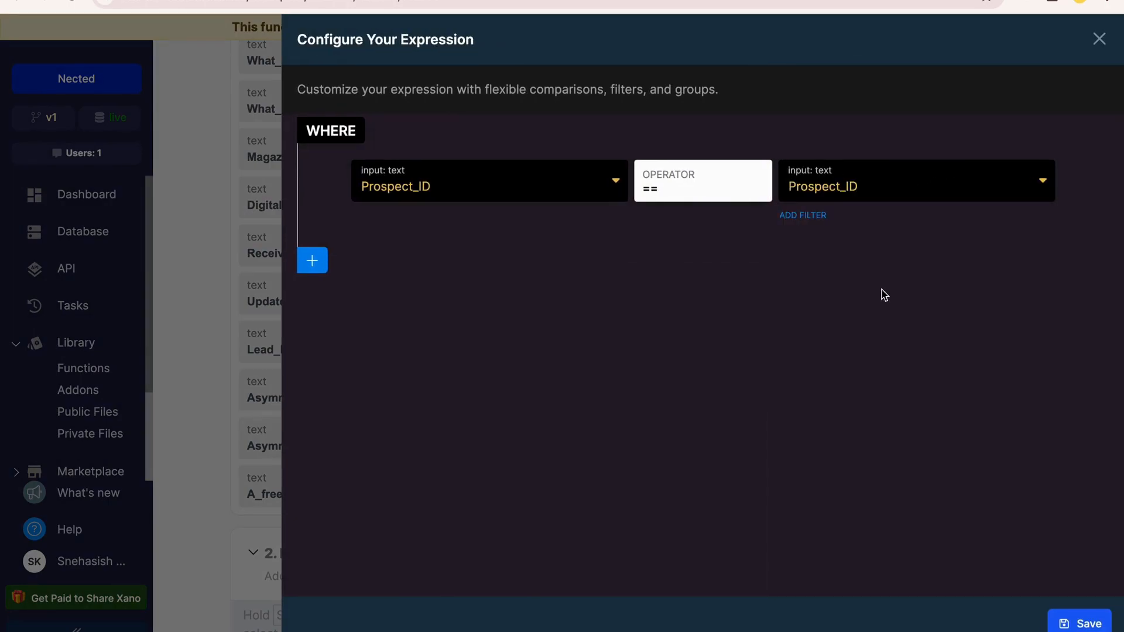
left_click(1080, 624)
left_click(1089, 623)
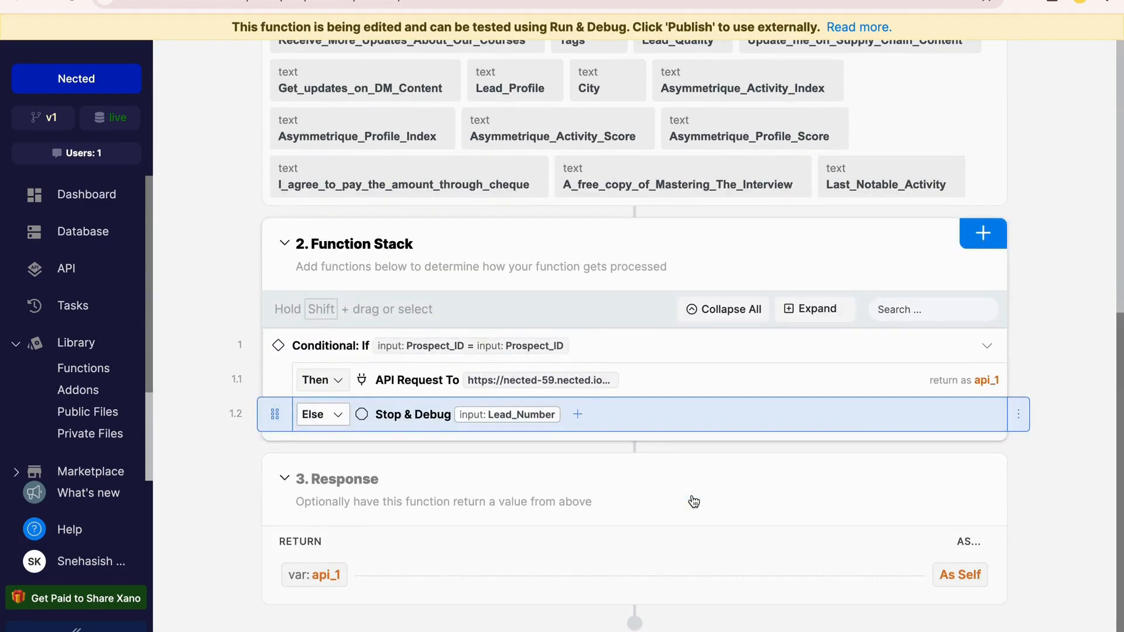
Publish the Discounting Rule function without a publish message
scroll(720, 304, "up", 10)
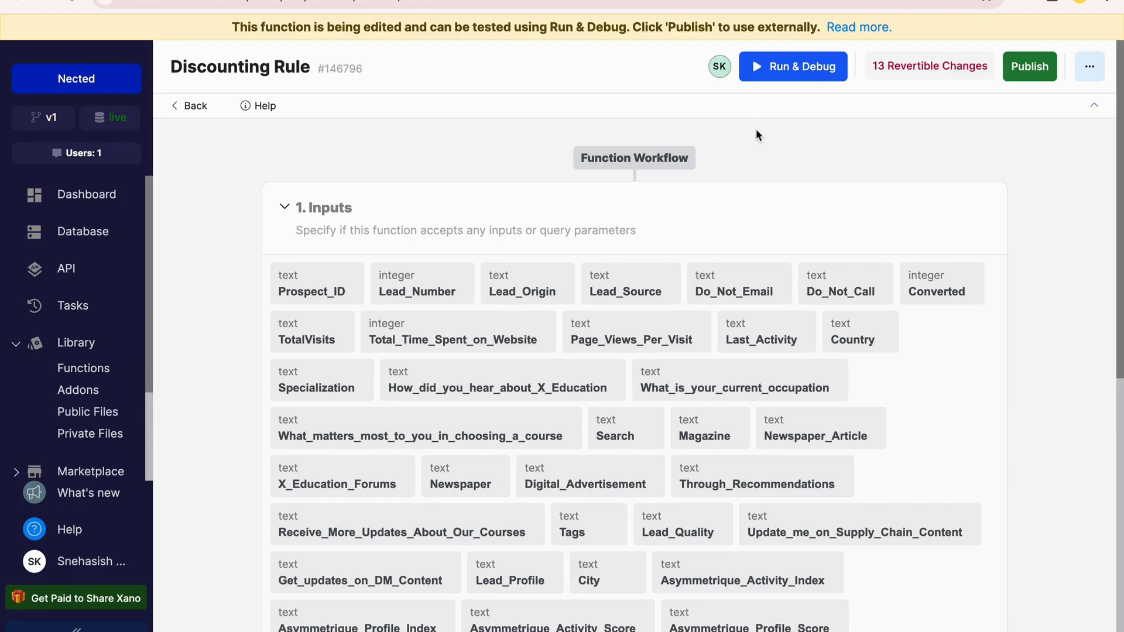
left_click(1029, 67)
left_click(760, 178)
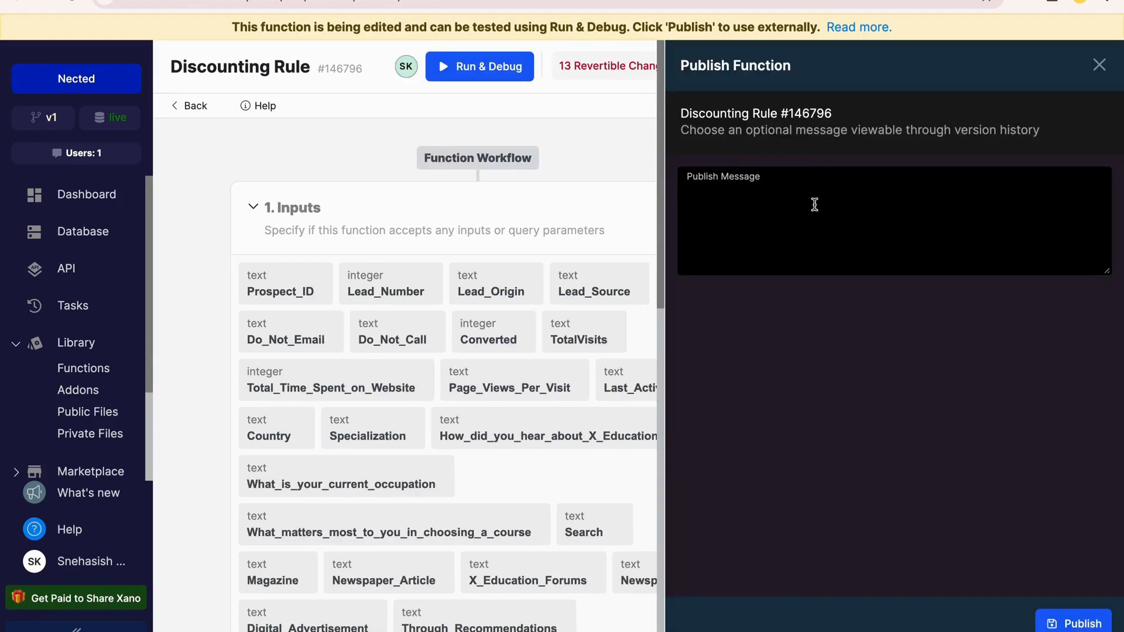
left_click(1073, 624)
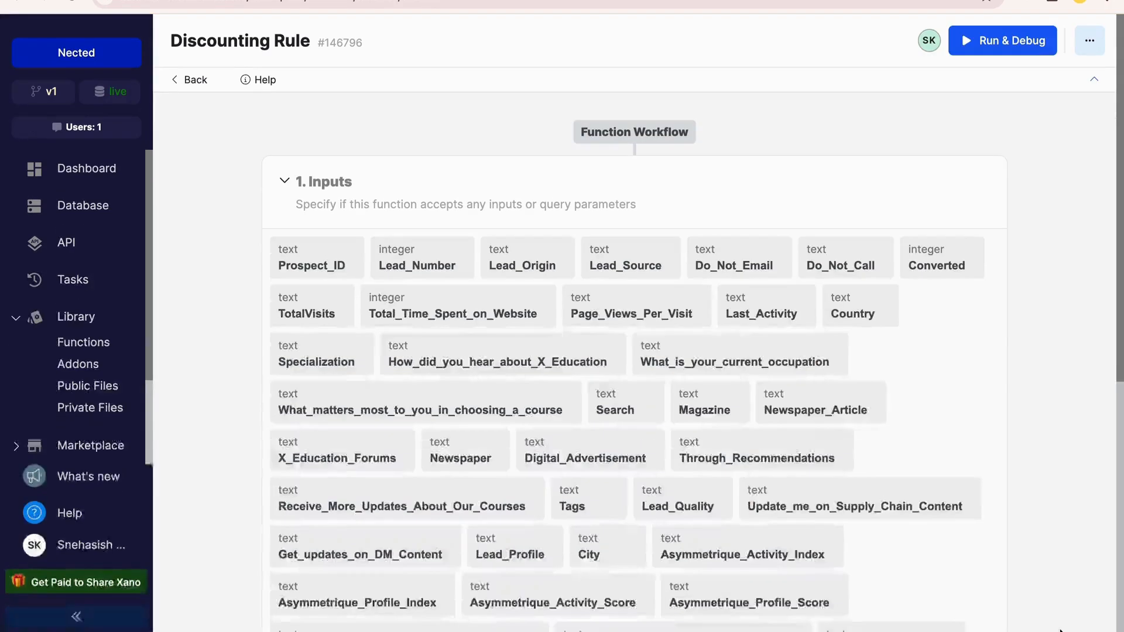
Open the library's Functions list to view the published Discounting Rule function
left_click(81, 346)
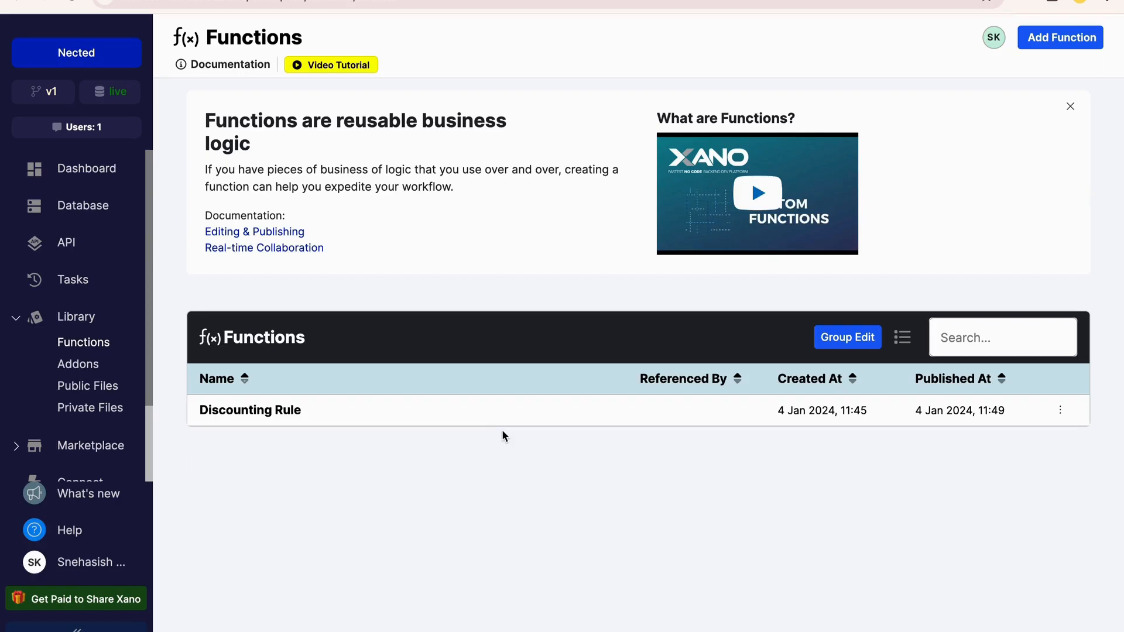
left_click(509, 354)
key("ctrl+a")
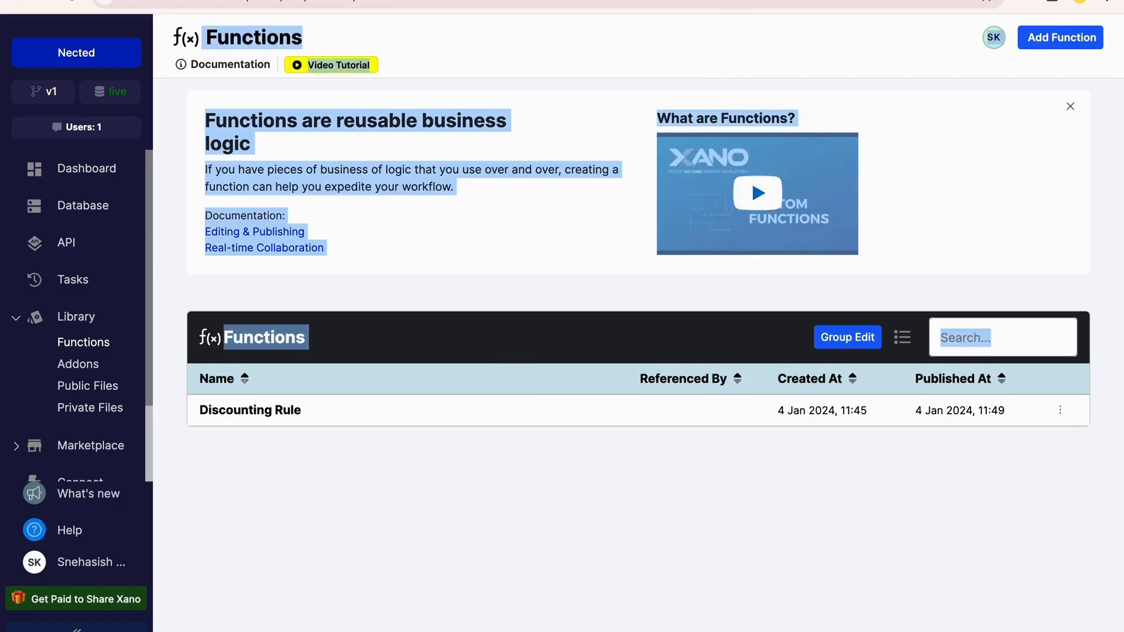